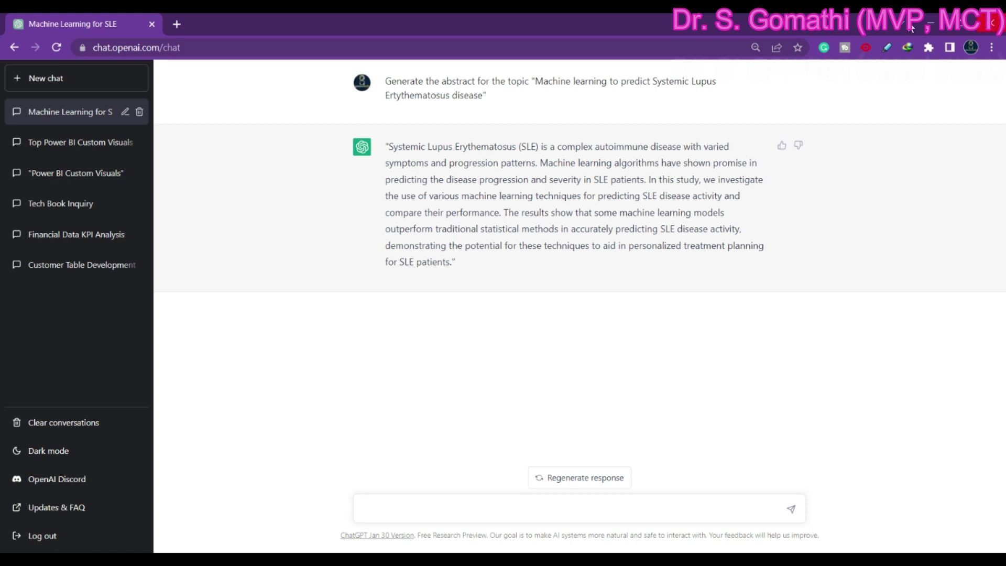
Copy the existing prompt asking for an abstract on "Machine learning to predict Systemic Lupus Ertythematosus disease" into a new message draft.
{"action": "left_click_drag", "start_coordinate": [385, 81], "coordinate": [483, 101]}
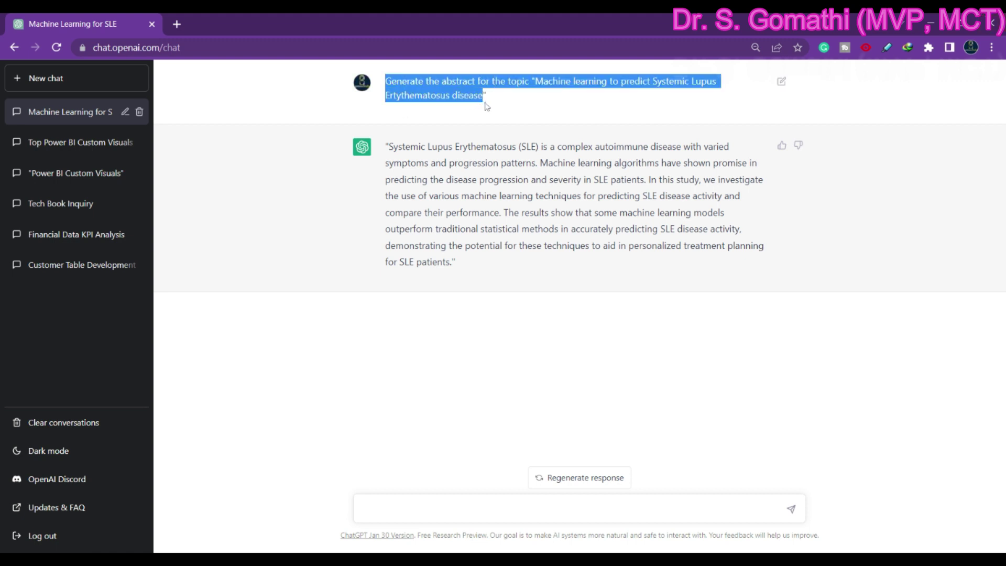
{"action": "left_click", "coordinate": [357, 512]}
{"action": "type", "text": "Generate the abstract for the topic \"Machine learning to predict Systemic Lupus Ertythematosus disease\""}
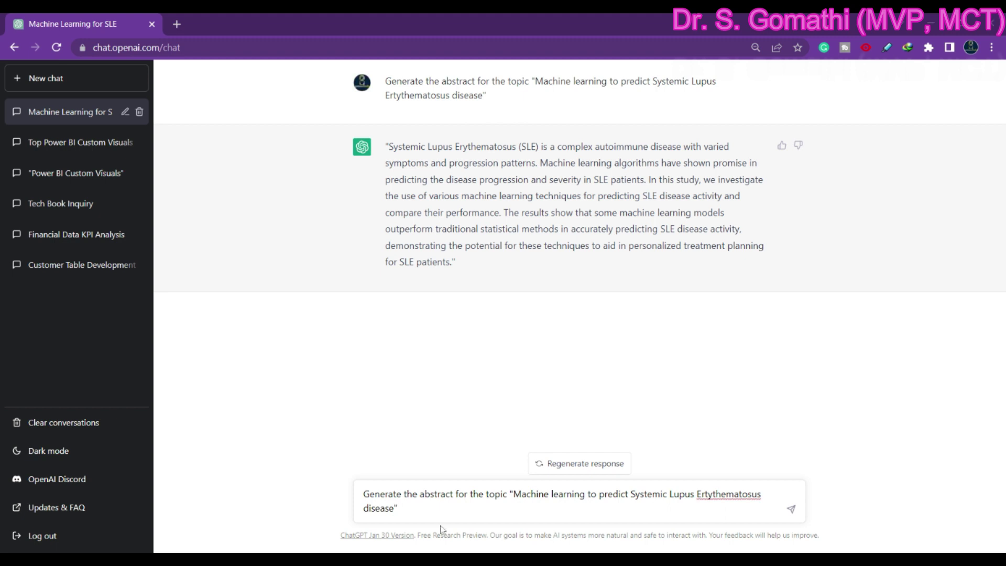
Append "I have used the C4.5 classification algorithm and K-means clustering to predict the disease." to the draft prompt.
{"action": "type", "text": ".  I have used th"}
{"action": "key", "text": "BackSpace"}
{"action": "key", "text": "BackSpace"}
{"action": "key", "text": "BackSpace"}
{"action": "key", "text": "BackSpace"}
{"action": "type", "text": "de"}
{"action": "key", "text": "BackSpace"}
{"action": "key", "text": "BackSpace"}
{"action": "type", "text": "the C4.5 classification algorithm and "}
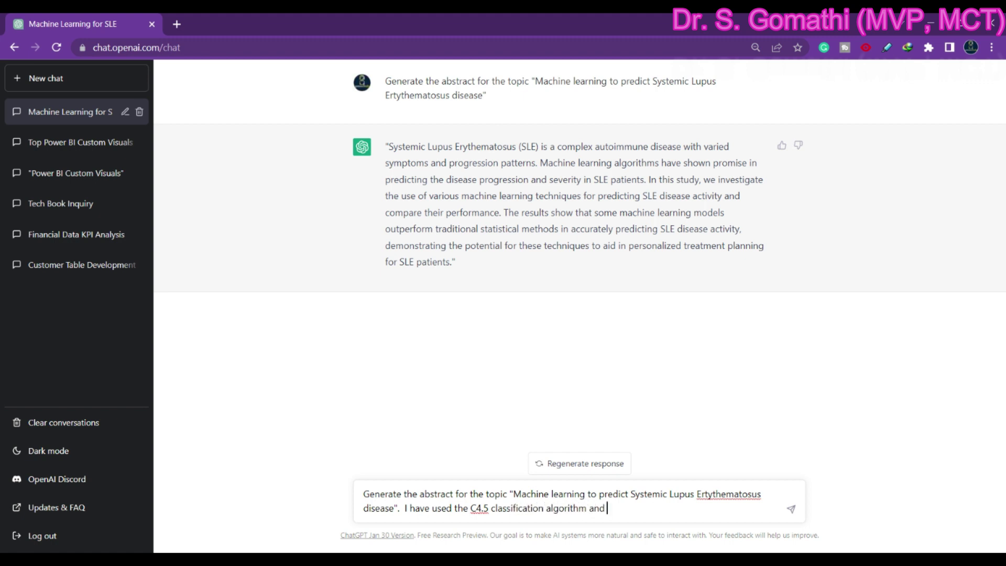
{"action": "type", "text": "K-means clustering to "}
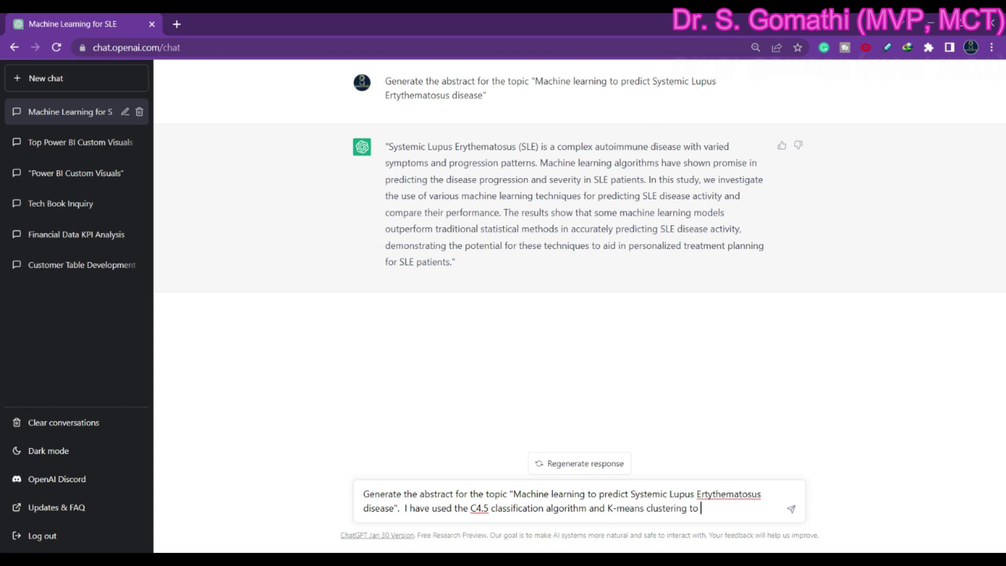
{"action": "type", "text": "predict the disease. I"}
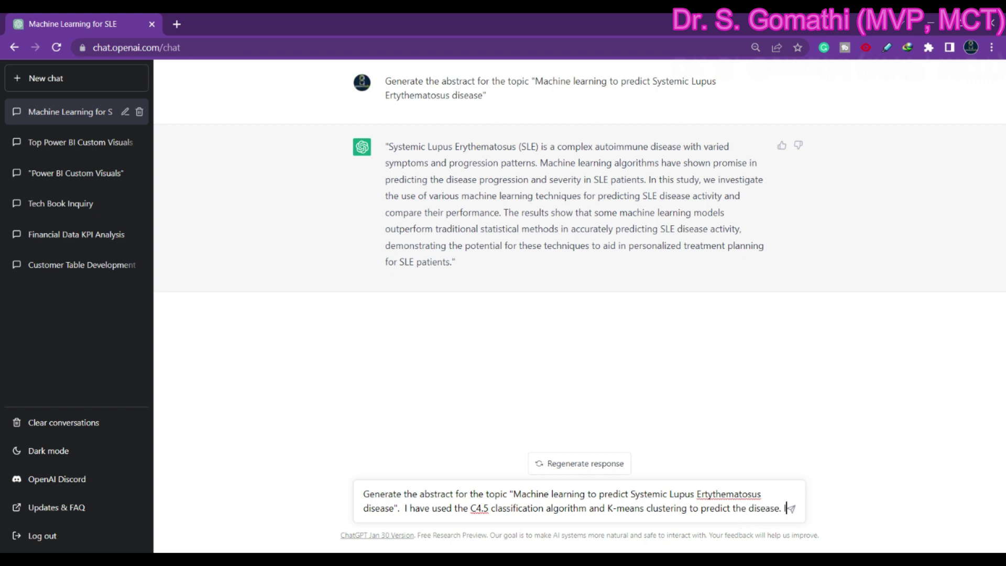
Add the sentence "I need a clear abstract." to the draft prompt and begin a sentence about the results.
{"action": "type", "text": " need a clear"}
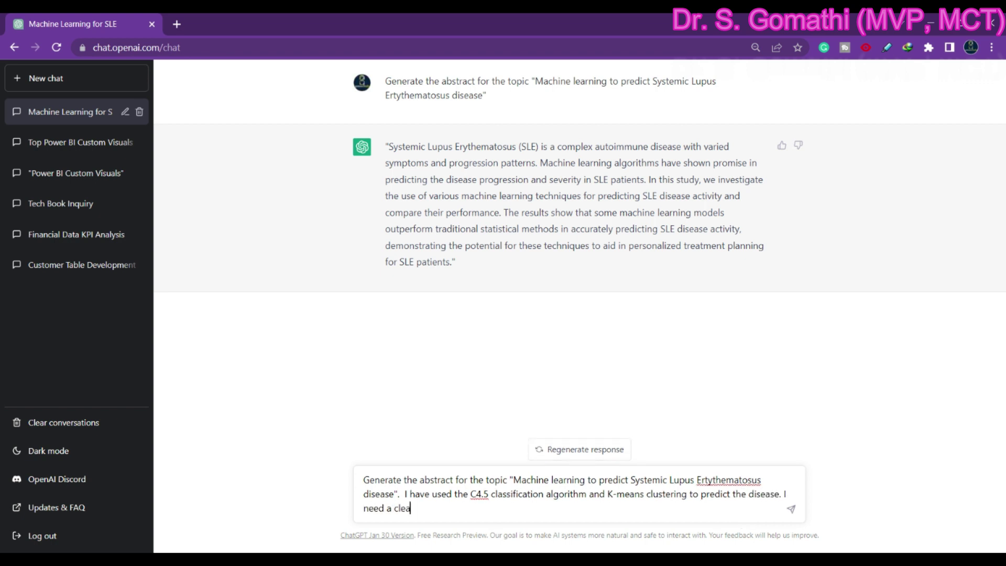
{"action": "key", "text": "BackSpace"}
{"action": "key", "text": "BackSpace"}
{"action": "key", "text": "BackSpace"}
{"action": "key", "text": "BackSpace"}
{"action": "key", "text": "BackSpace"}
{"action": "type", "text": "clear abstract . I have results in"}
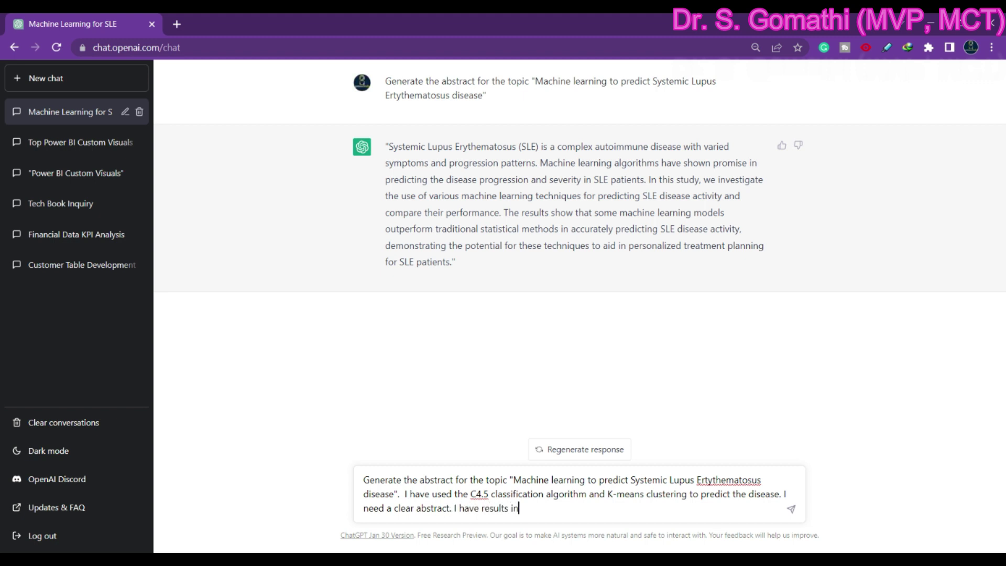
Replace the started results sentence with "The C4.5 shows 90% of accuracy and K-means shows 89.1% of accuracy.".
{"action": "key", "text": "BackSpace"}
{"action": "key", "text": "BackSpace"}
{"action": "key", "text": "BackSpace"}
{"action": "type", "text": "for the same"}
{"action": "left_click_drag", "start_coordinate": [454, 508], "coordinate": [566, 507]}
{"action": "key", "text": "BackSpace"}
{"action": "type", "text": "The C4.5 shows 90% of accuracy and "}
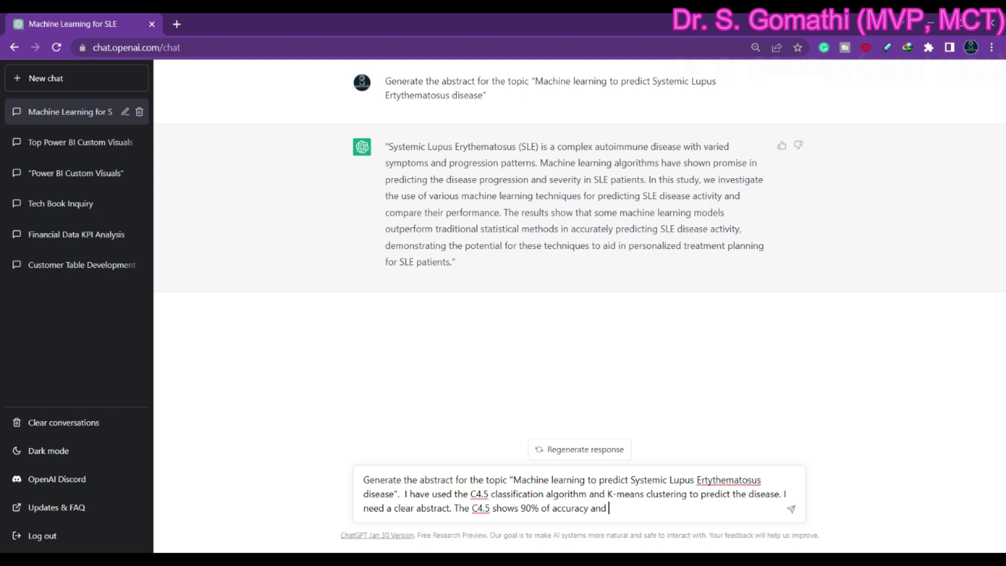
{"action": "type", "text": "K-means shows 80."}
{"action": "key", "text": "BackSpace"}
{"action": "type", "text": "9.1% of accuracy. "}
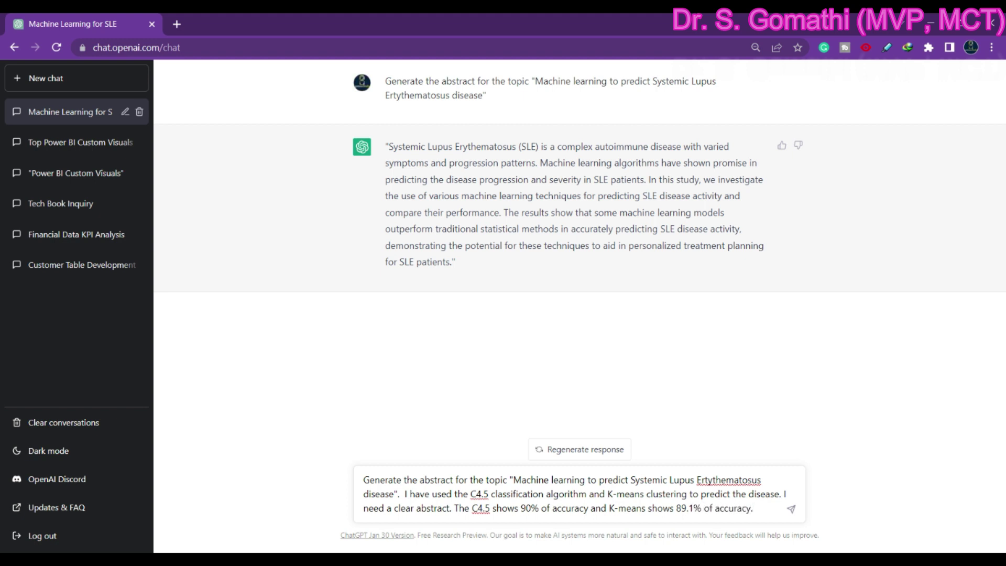
Finish the prompt with "Give the comparative analysis too" and submit it.
{"action": "type", "text": "Give the c"}
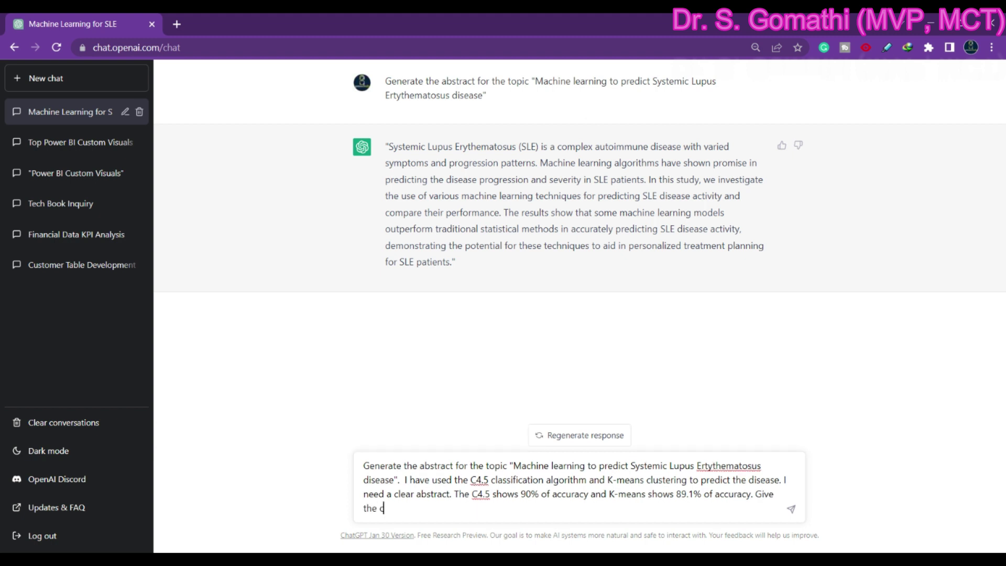
{"action": "type", "text": "omparative analysis too"}
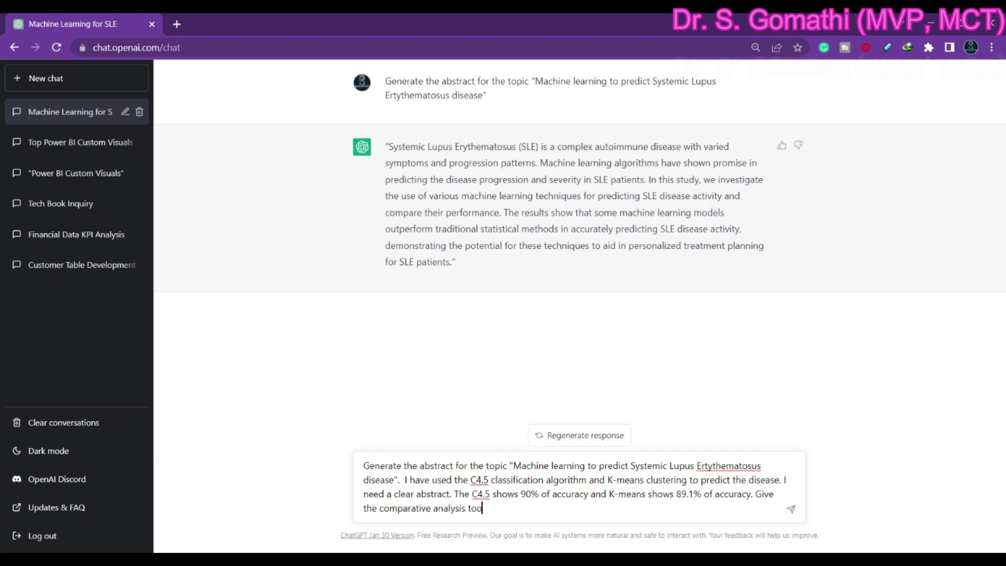
{"action": "key", "text": "Return"}
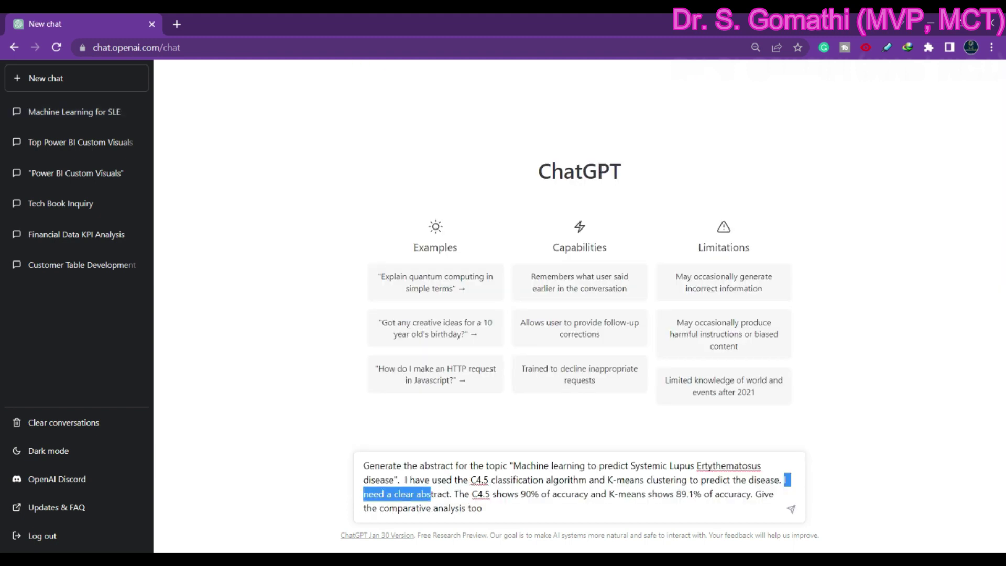
Remove "I need a clear abstract." from the prompt in the new chat and send it.
{"action": "left_click_drag", "start_coordinate": [431, 493], "coordinate": [454, 494]}
{"action": "key", "text": "BackSpace"}
{"action": "key", "text": "Return"}
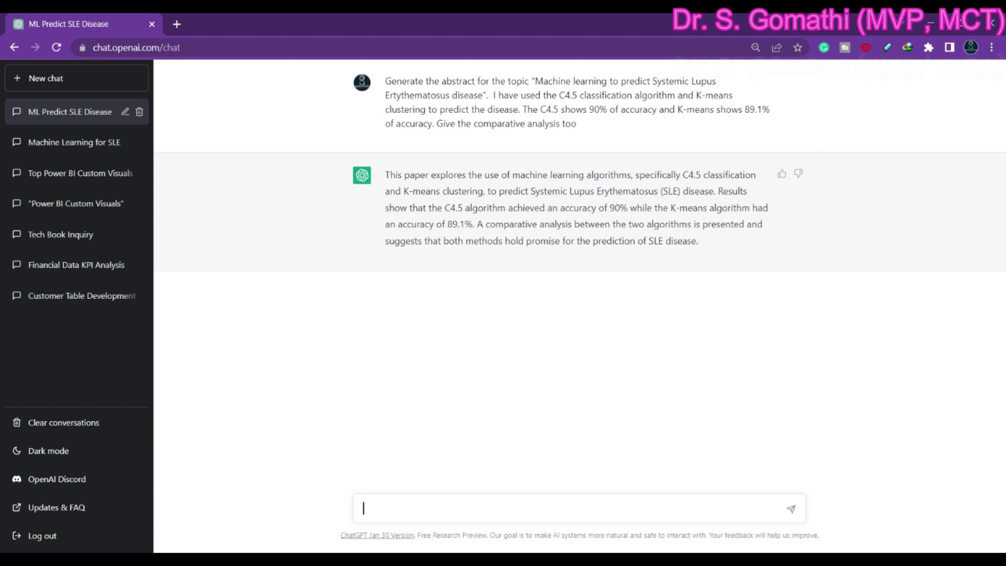
In a new chat, draft the message "My article topic is "Machine learning algorithm to predict Systemic Lupus Erythematosus"".
{"action": "left_click", "coordinate": [466, 520]}
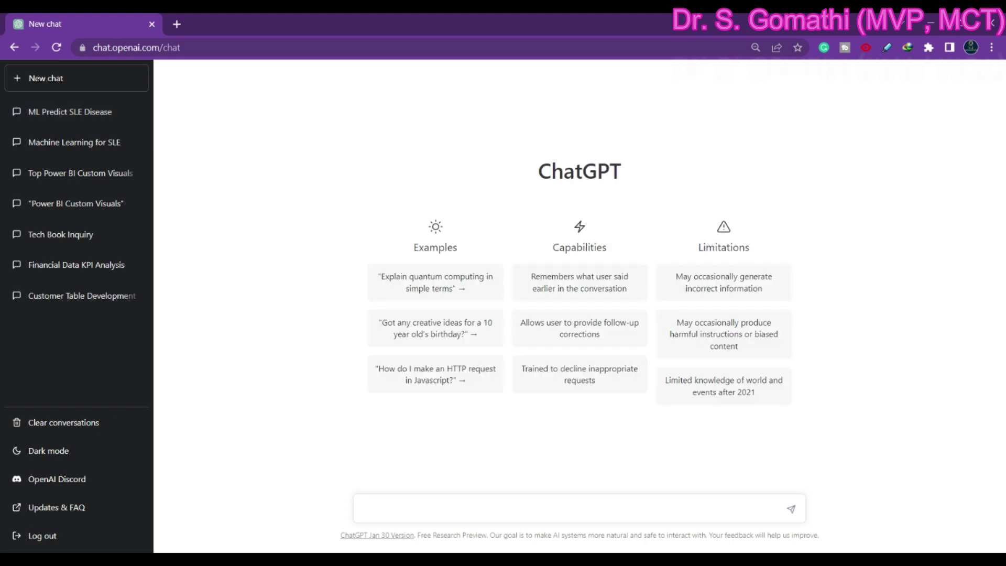
{"action": "type", "text": "My article "}
{"action": "type", "text": "topic i"}
{"action": "type", "text": "s \"Syn"}
{"action": "key", "text": "BackSpace"}
{"action": "key", "text": "BackSpace"}
{"action": "key", "text": "BackSpace"}
{"action": "type", "text": "Ma"}
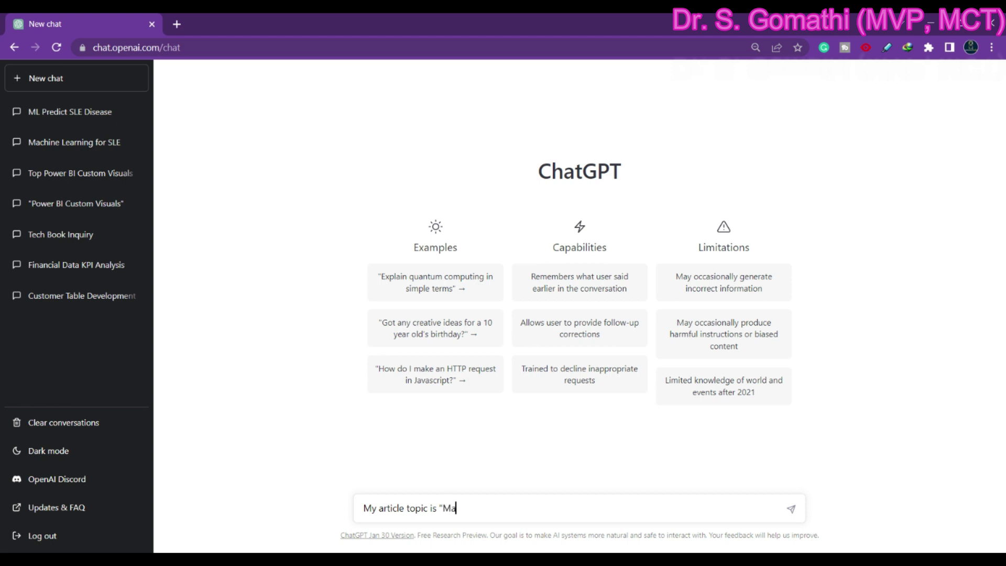
{"action": "type", "text": "chine learning algorith"}
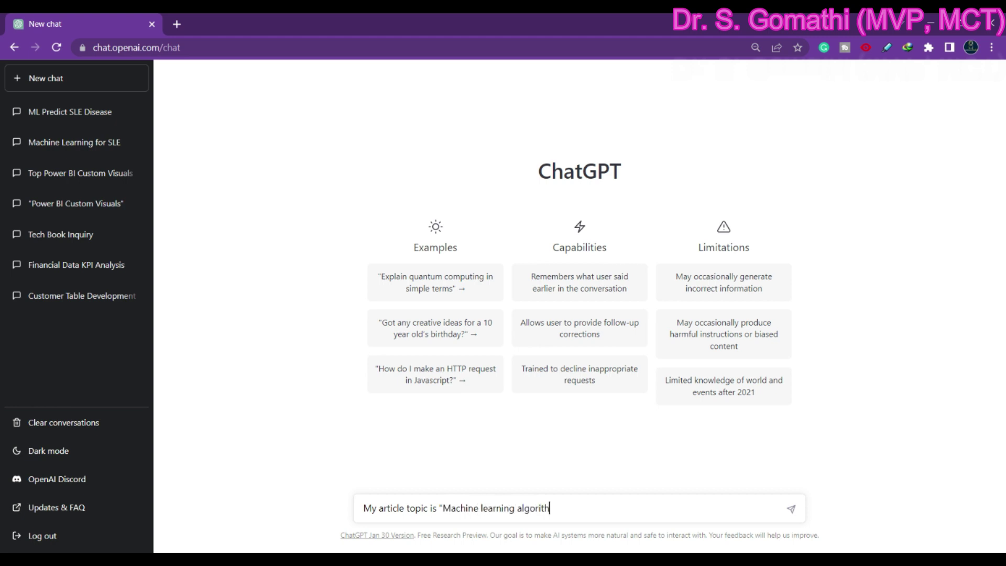
{"action": "type", "text": "m to predict Systemic Lu"}
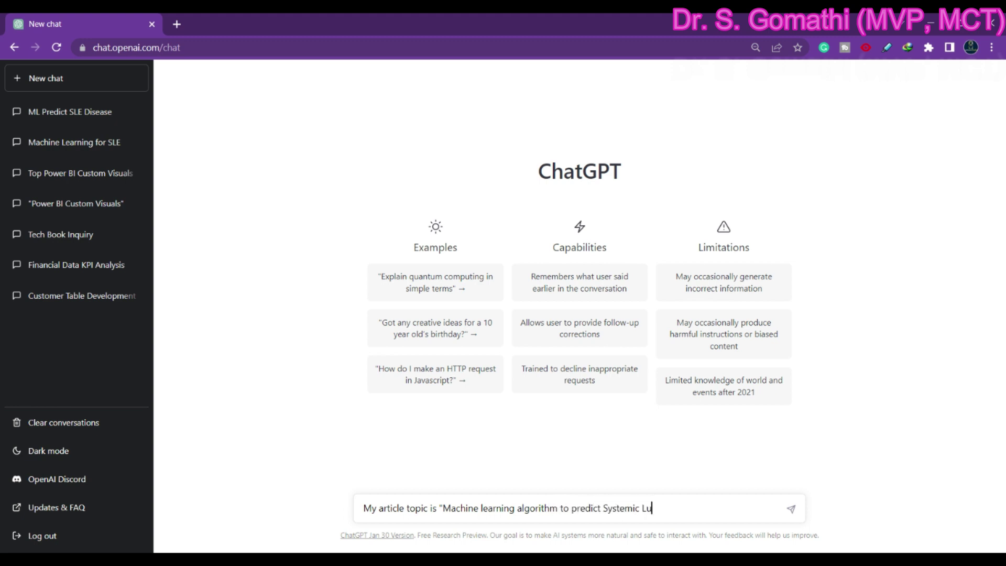
{"action": "type", "text": "pus Erythematosus\" . "}
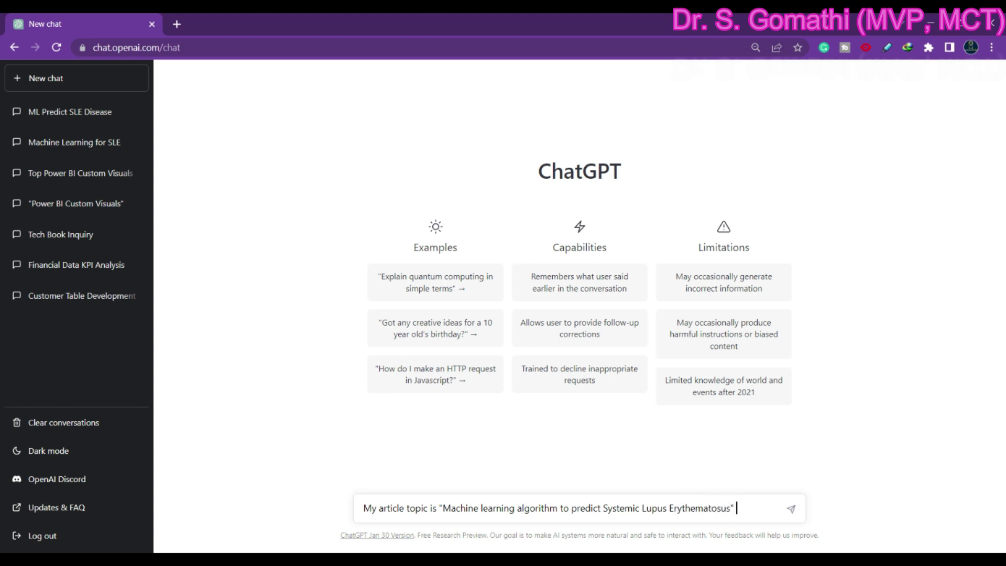
Complete the message with "Give a perfect title", send it, and request another suggestion with "more".
{"action": "type", "text": ". Give a perfect title"}
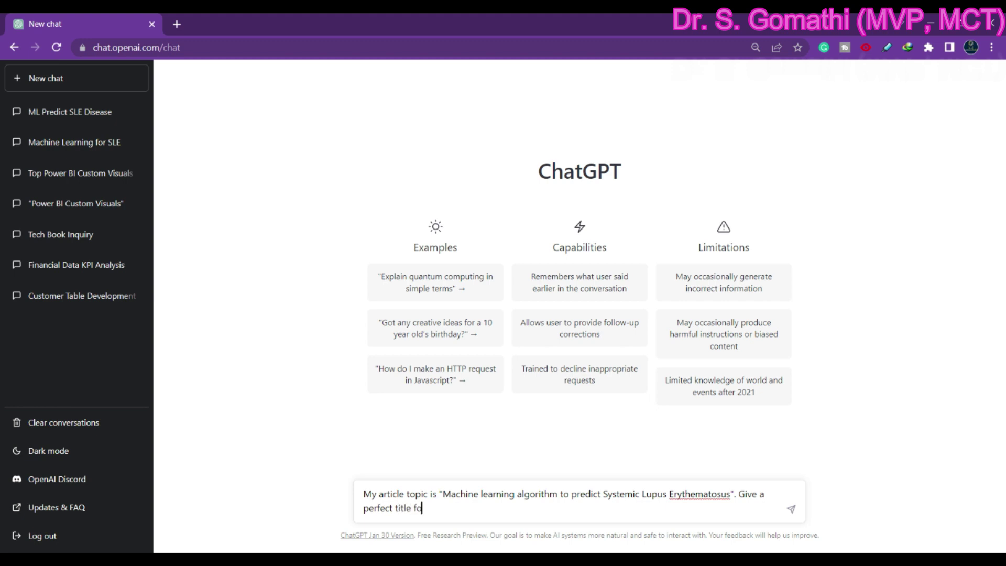
{"action": "key", "text": "Return"}
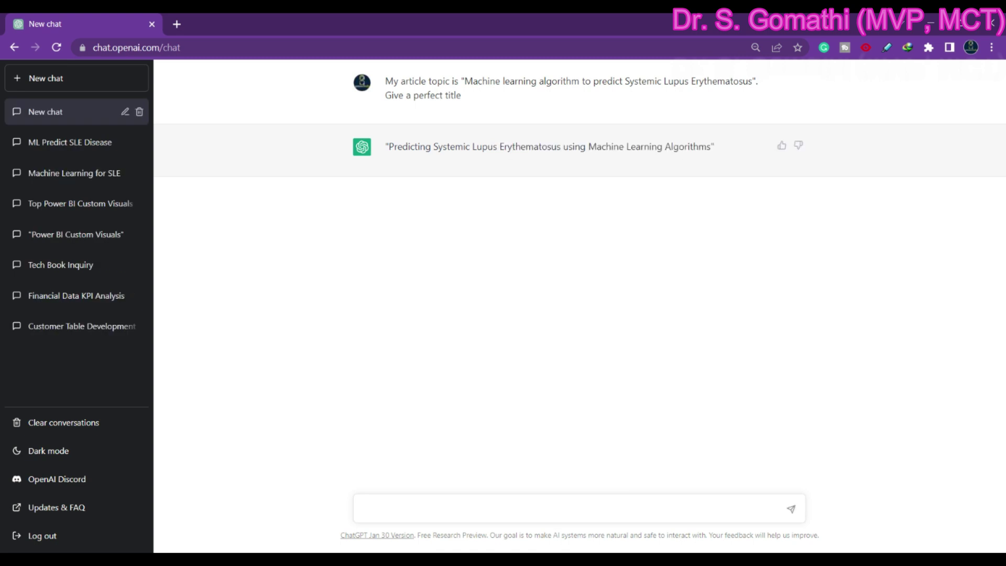
{"action": "type", "text": "more"}
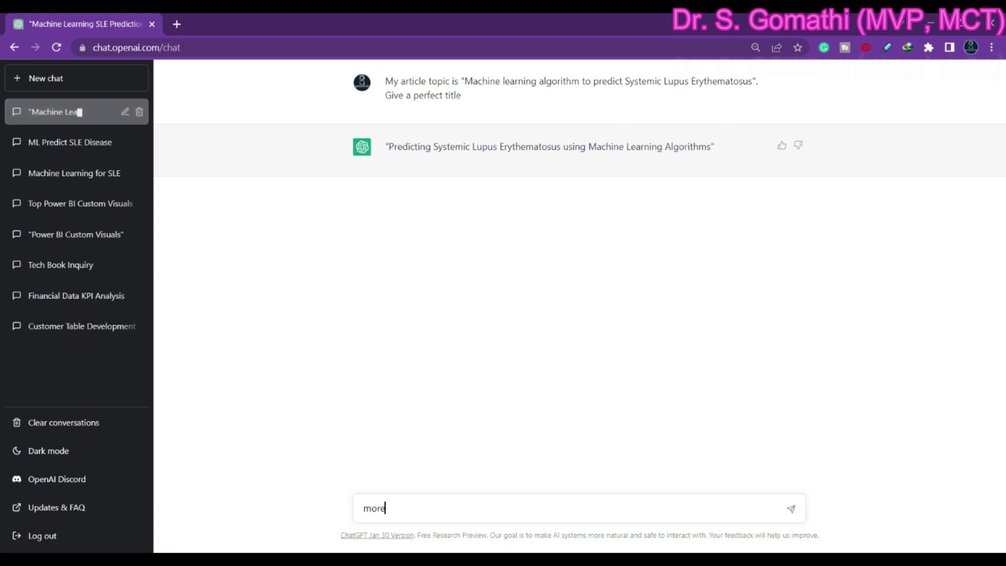
{"action": "key", "text": "Return"}
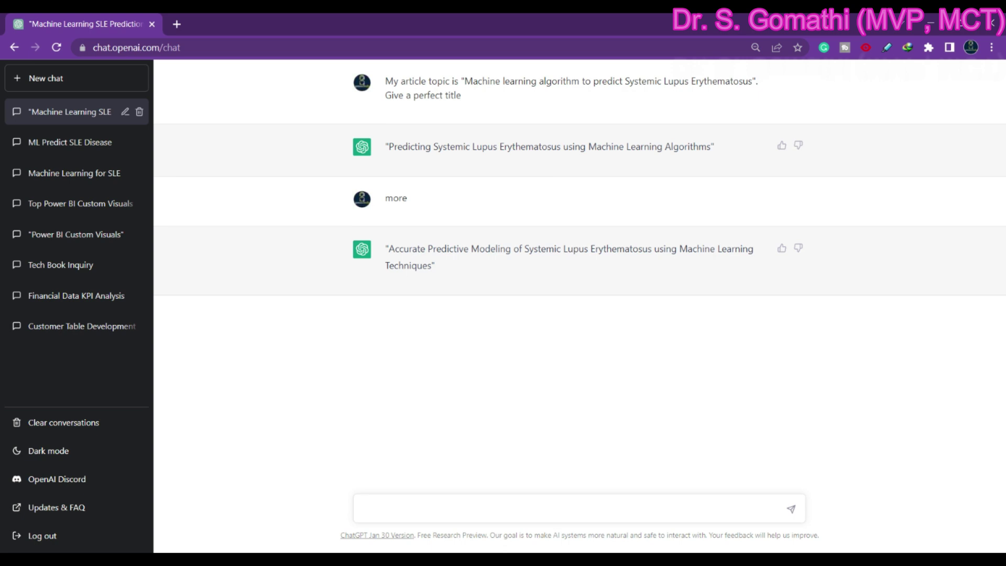
Ask the chat "Can you provide Table of content for the above article".
{"action": "type", "text": "an you provide Table of"}
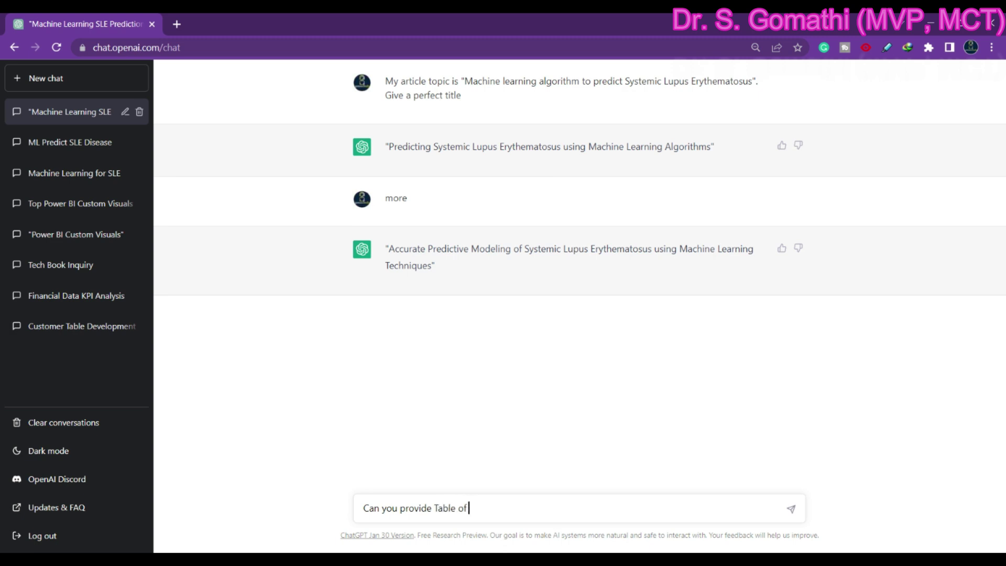
{"action": "type", "text": " content for the above article"}
{"action": "key", "text": "Return"}
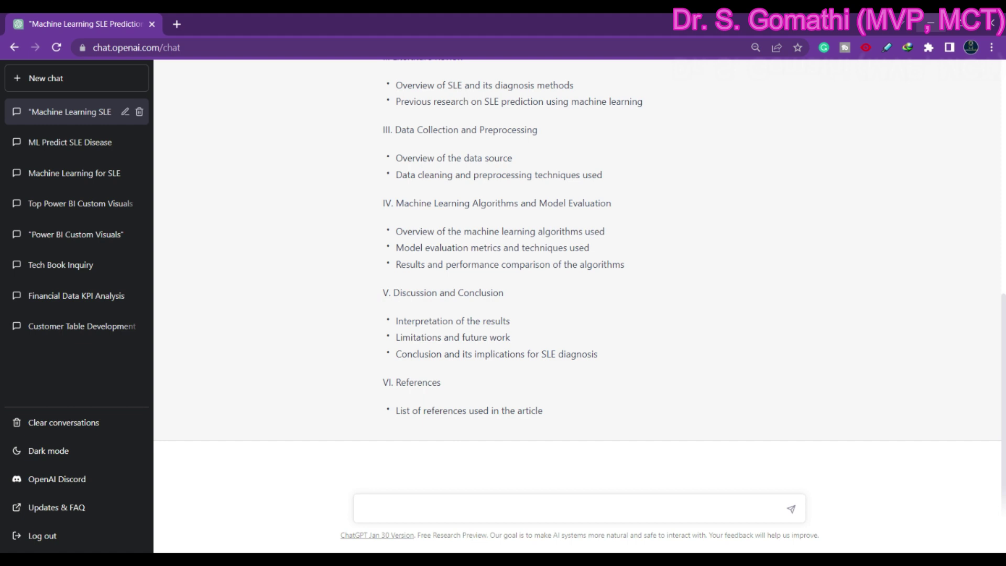
Ask the chat "Can you tell me the topics to be included in Synopsis".
{"action": "type", "text": "an you tell me "}
{"action": "type", "text": "the"}
{"action": "type", "text": " title"}
{"action": "type", "text": "o"}
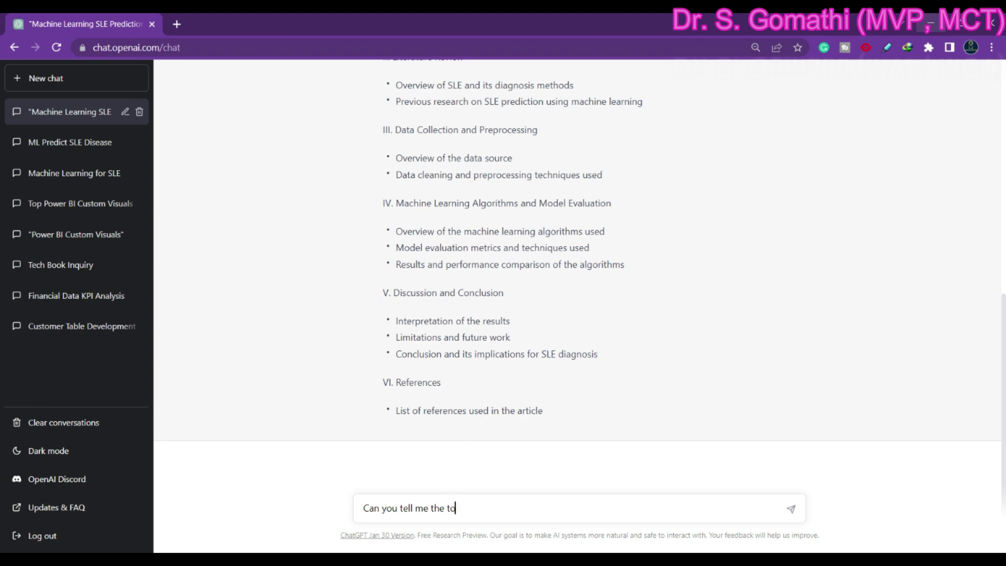
{"action": "type", "text": "pics to be incld"}
{"action": "type", "text": "de"}
{"action": "type", "text": "d in"}
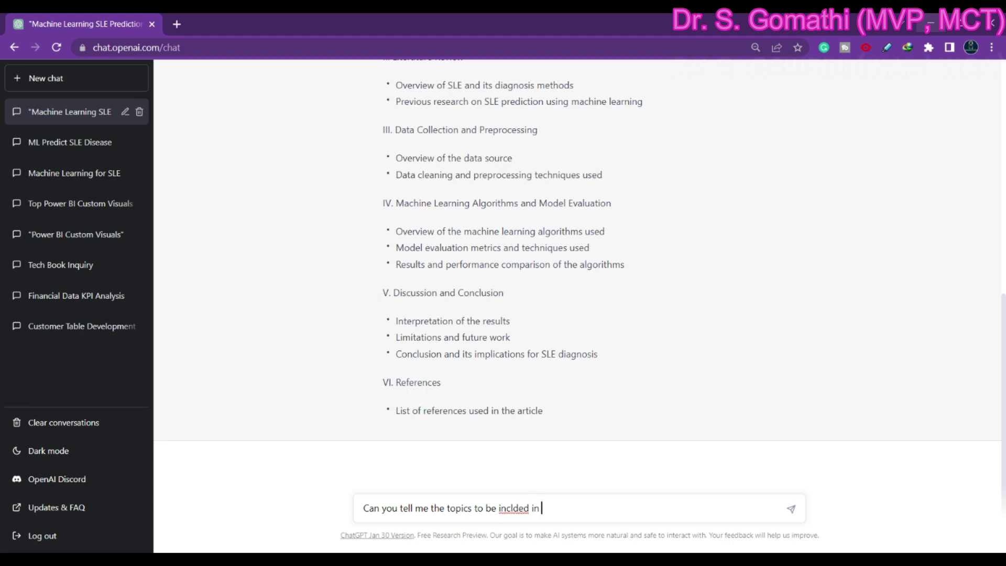
{"action": "key", "text": "BackSpace"}
{"action": "key", "text": "BackSpace"}
{"action": "key", "text": "BackSpace"}
{"action": "key", "text": "BackSpace"}
{"action": "key", "text": "BackSpace"}
{"action": "key", "text": "BackSpace"}
{"action": "type", "text": "uded in Synopsis"}
{"action": "key", "text": "Return"}
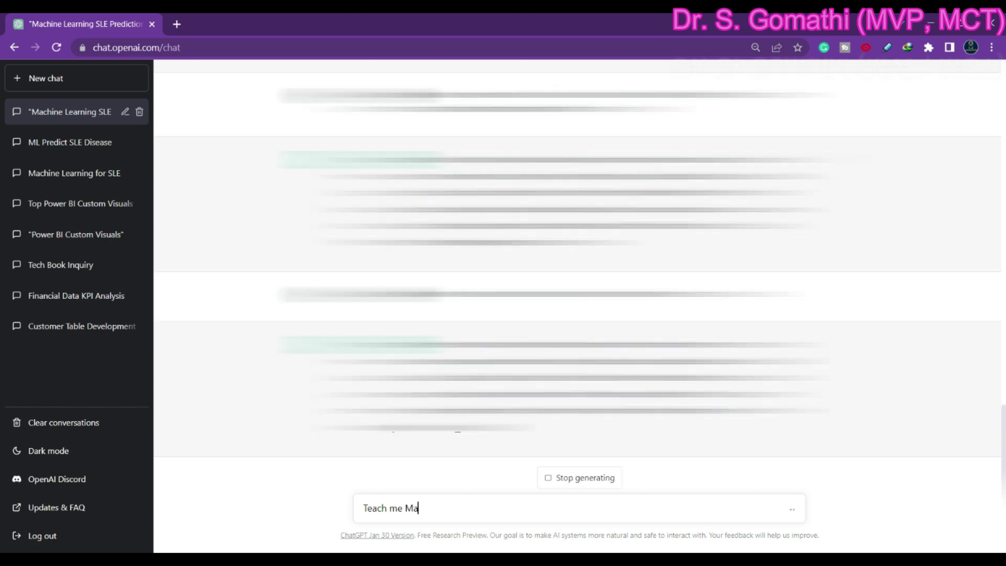
Send the request "Teach me how Machine learning is used in healthcare sector in very simple and easy terms".
{"action": "type", "text": "chine learn"}
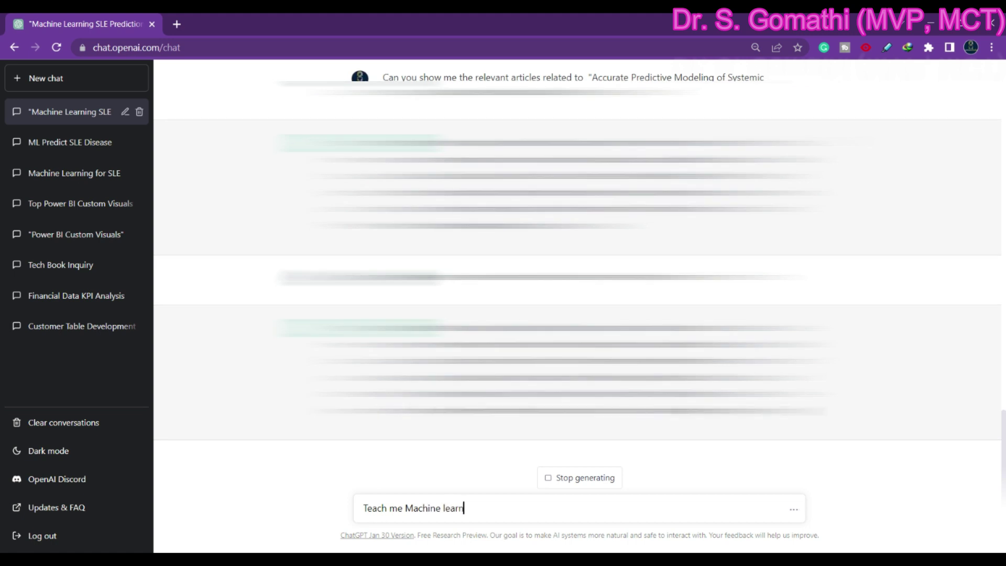
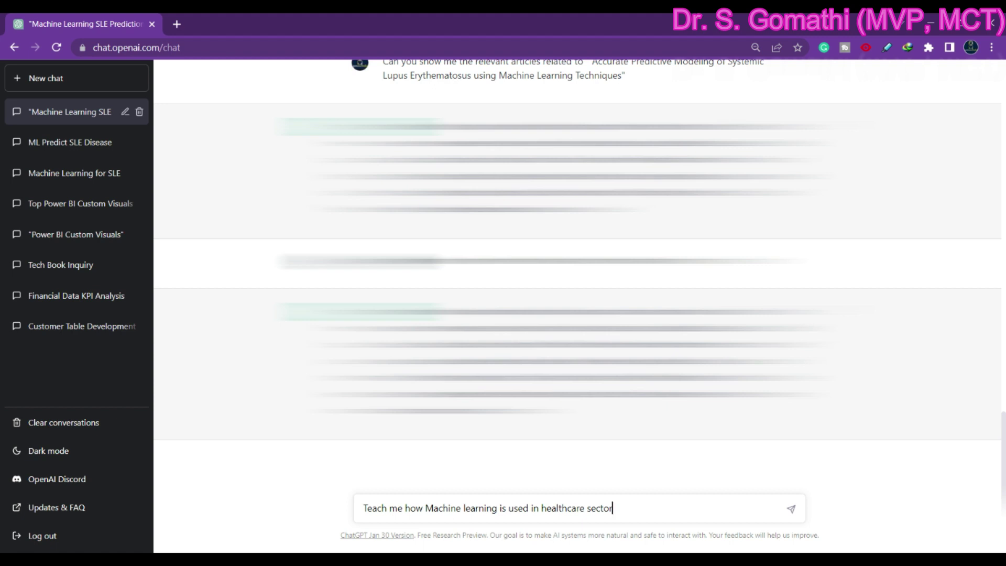
{"action": "type", "text": "very sim"}
{"action": "type", "text": "le"}
{"action": "key", "text": "BackSpace"}
{"action": "key", "text": "BackSpace"}
{"action": "type", "text": "ple and easy terms"}
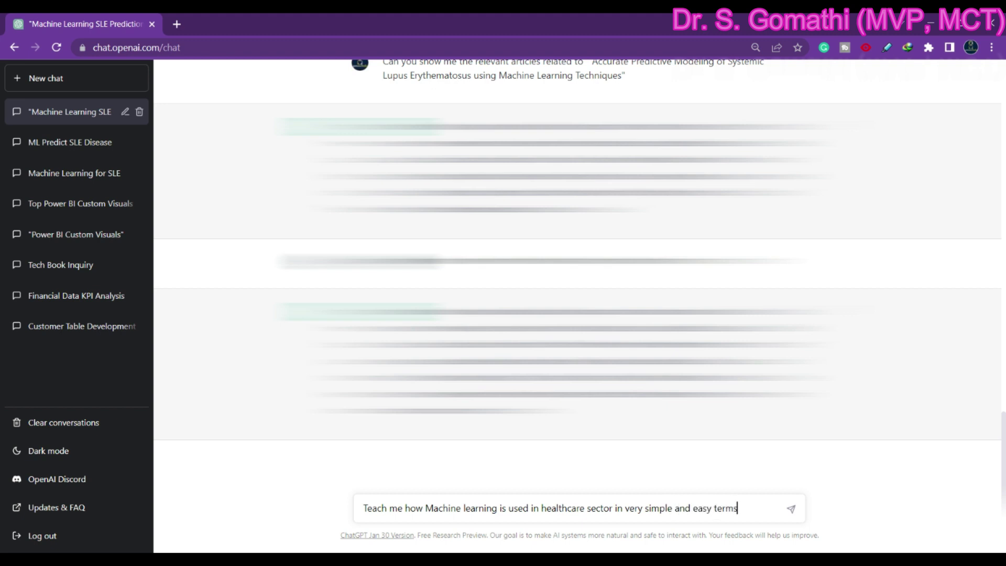
{"action": "key", "text": "Return"}
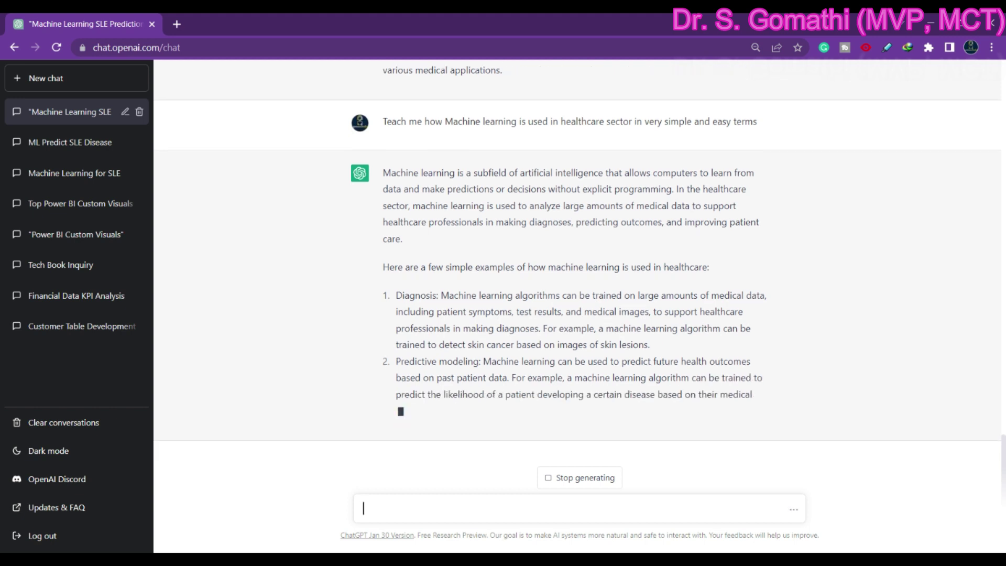
{"action": "triple_click", "coordinate": [984, 456]}
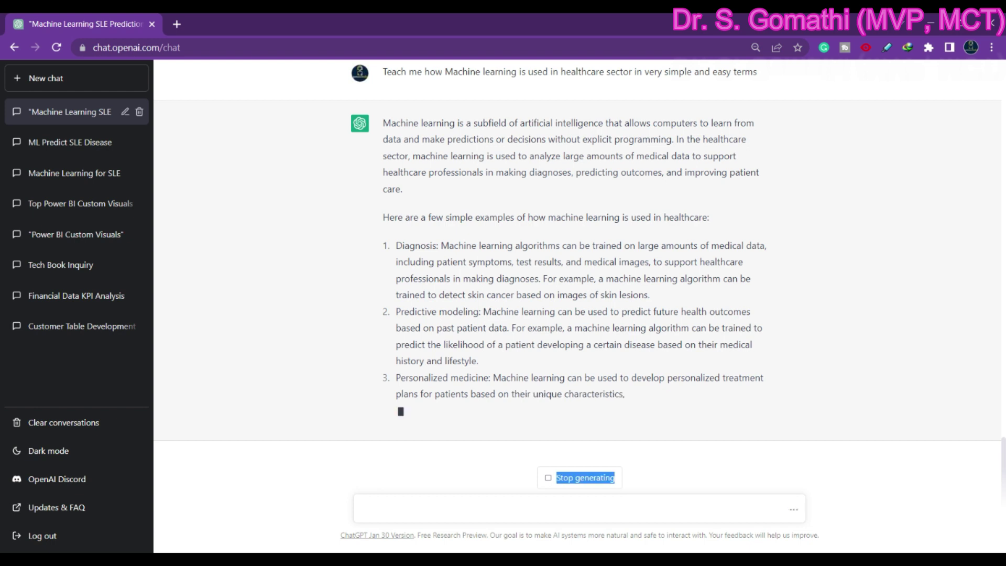
{"action": "left_click_drag", "start_coordinate": [999, 457], "coordinate": [1000, 459]}
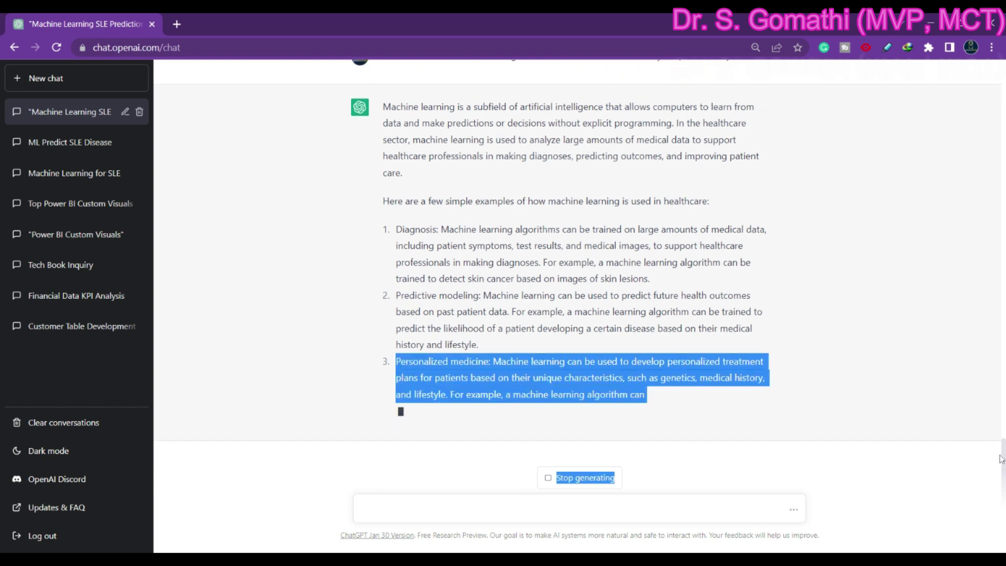
{"action": "left_click", "coordinate": [897, 487]}
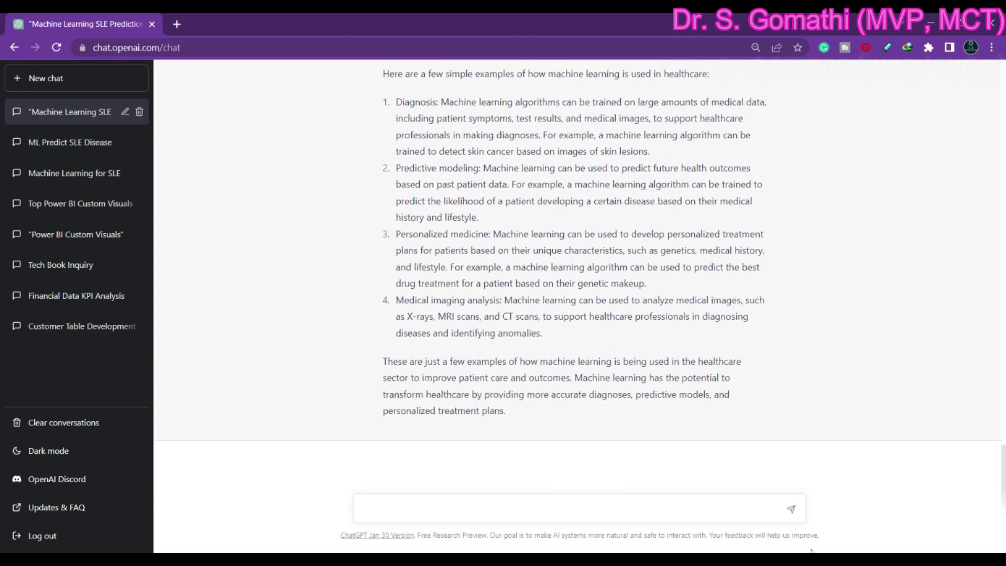
Ask the chat in a follow-up message to create a quiz.
{"action": "left_click", "coordinate": [592, 518]}
{"action": "type", "text": "Cn yo"}
{"action": "type", "text": " yu"}
{"action": "type", "text": "ou"}
{"action": "type", "text": " create a "}
{"action": "type", "text": "quiz"}
{"action": "key", "text": "Return"}
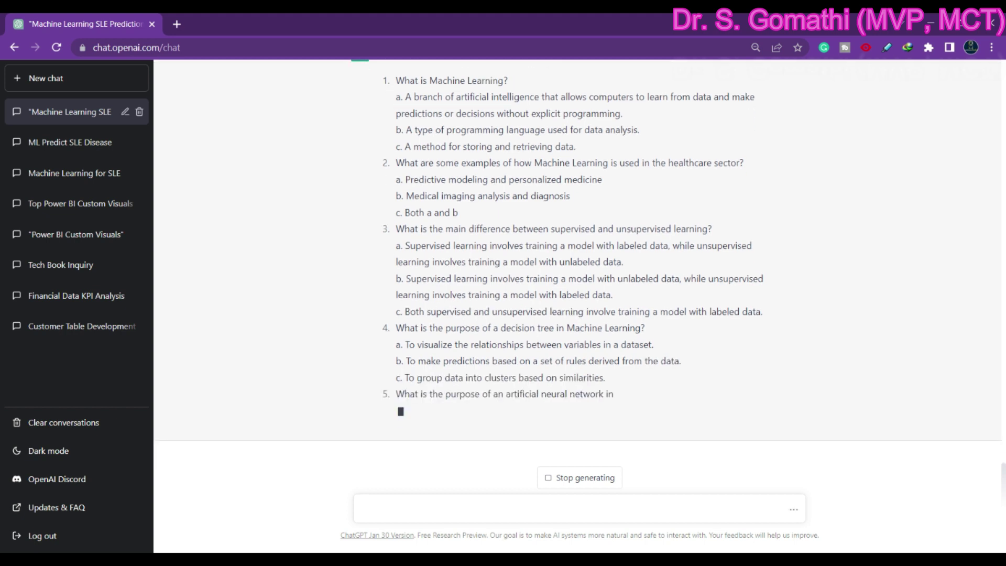
{"action": "type", "text": "Ans"}
{"action": "key", "text": "BackSpace"}
{"action": "key", "text": "BackSpace"}
{"action": "key", "text": "BackSpace"}
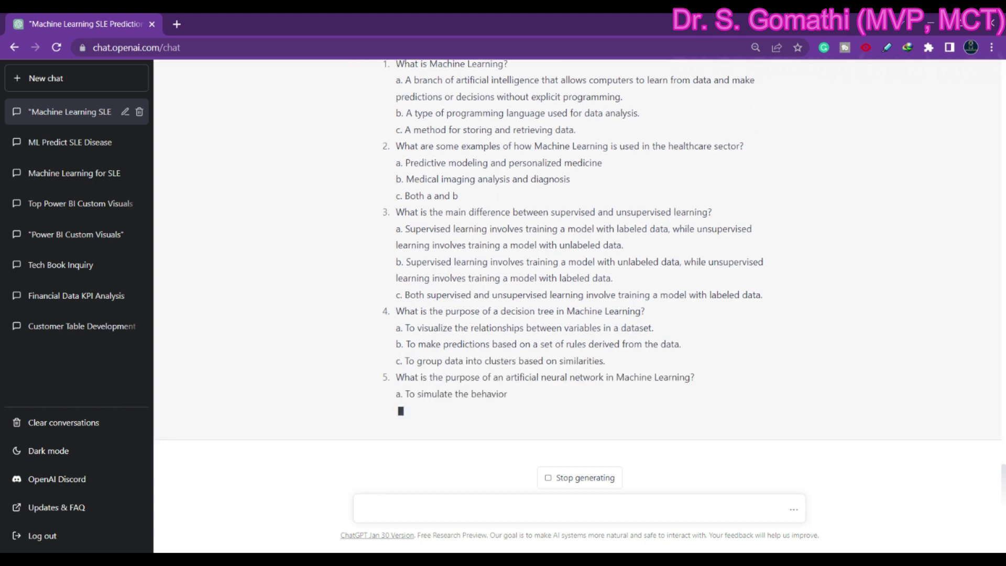
{"action": "type", "text": "show me the answer"}
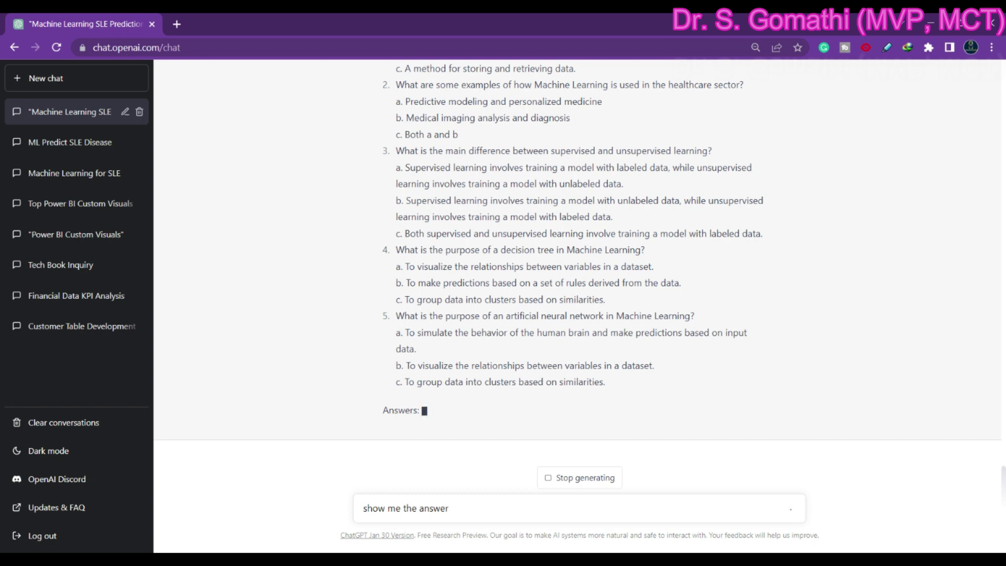
{"action": "key", "text": "ctrl+a"}
{"action": "key", "text": "BackSpace"}
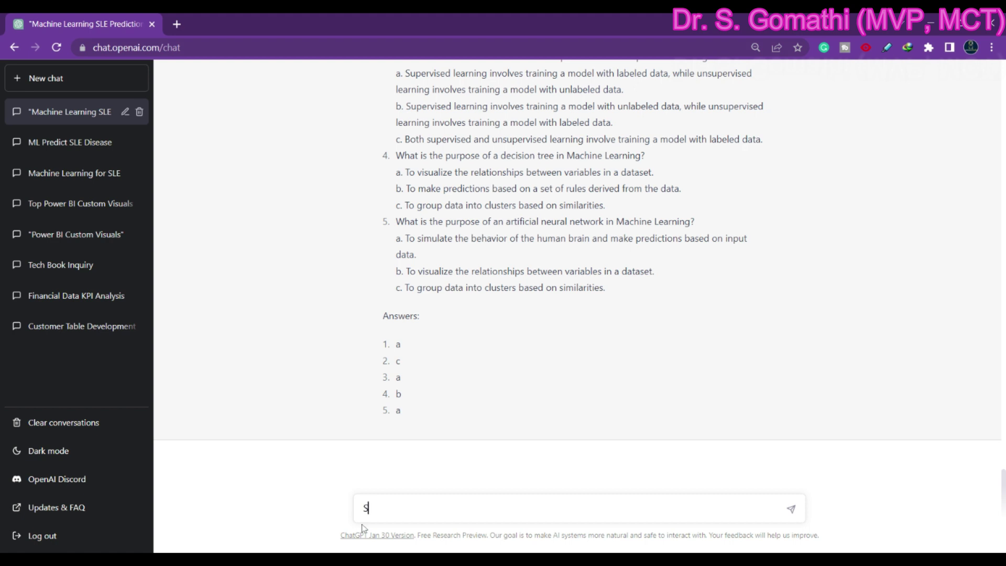
{"action": "type", "text": "ummarizee"}
{"action": "type", "text": "https://en.wikipedia.org/wiki/Lupus"}
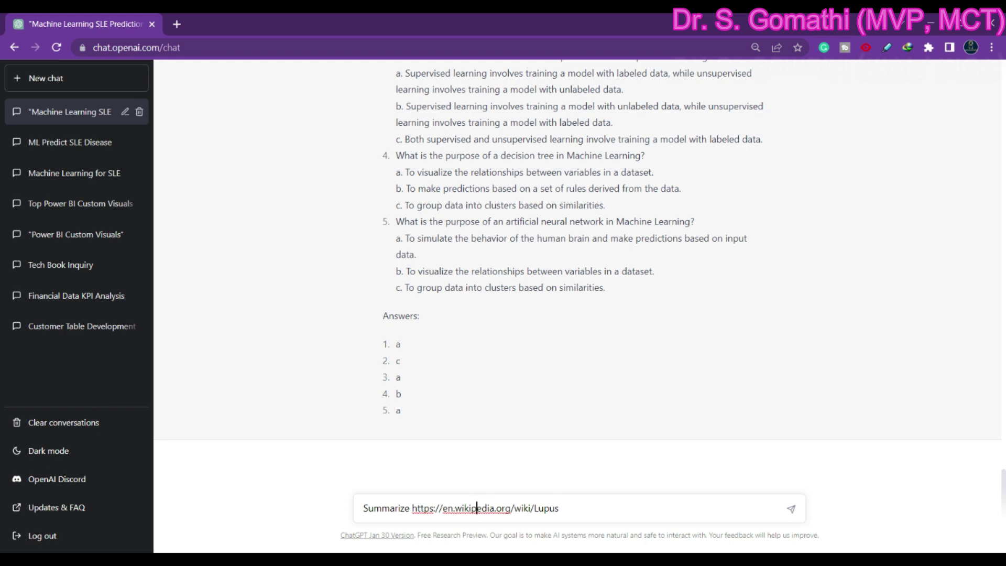
{"action": "type", "text": "the content fr"}
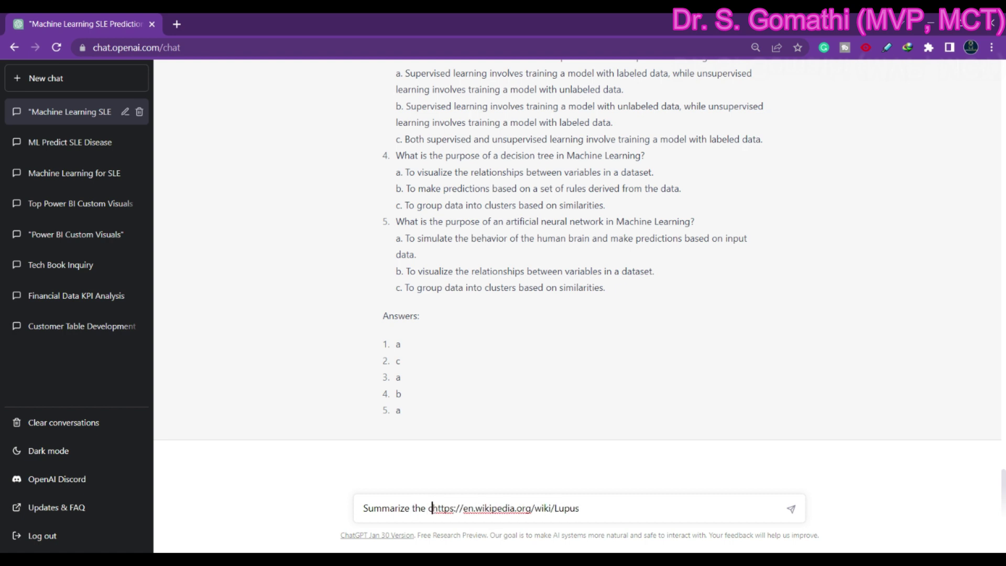
{"action": "type", "text": "om"}
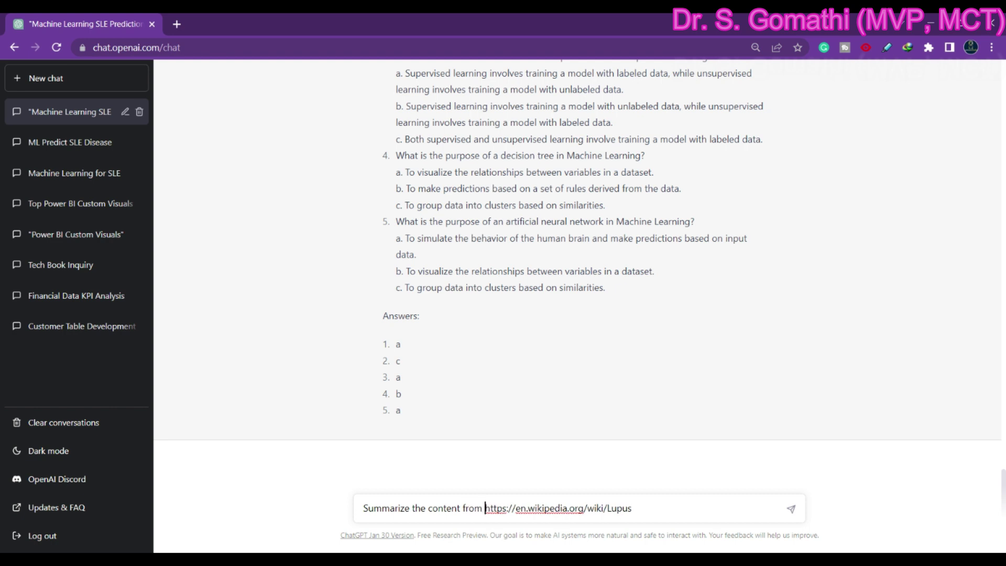
{"action": "key", "text": "Return"}
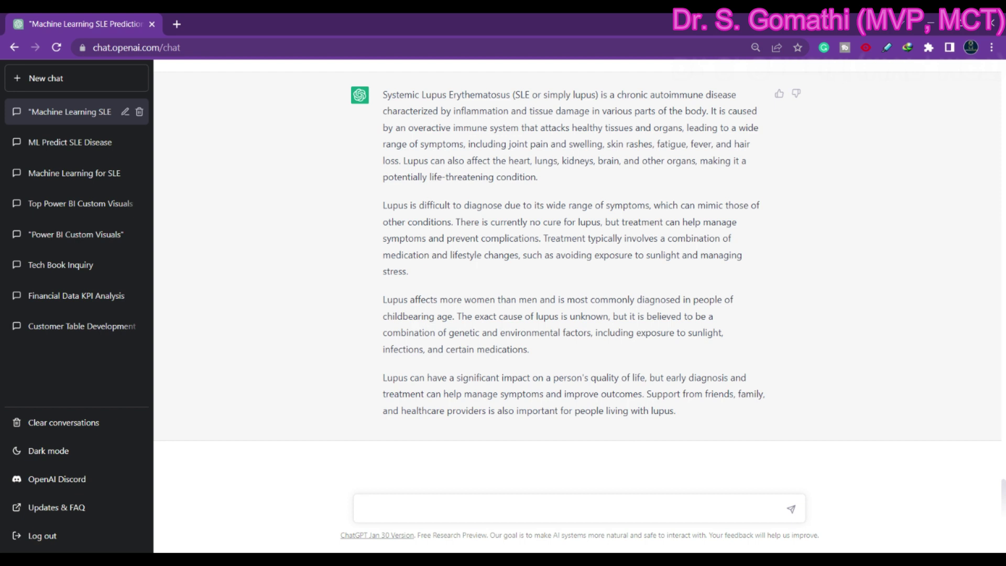
{"action": "type", "text": "Can you provide the ref"}
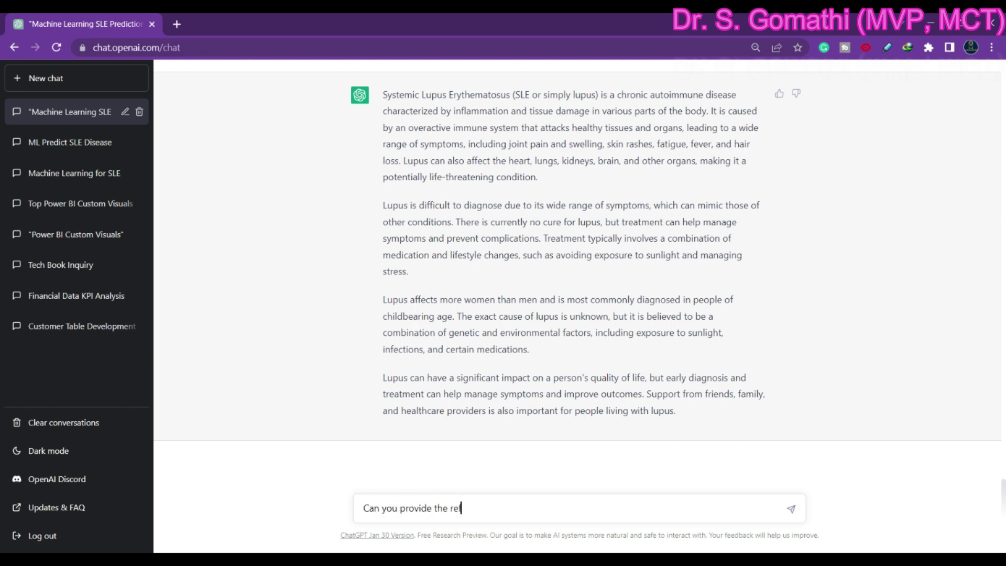
{"action": "type", "text": "erences from"}
{"action": "type", "text": "https://en.wikipedia.org/wiki/Lupus"}
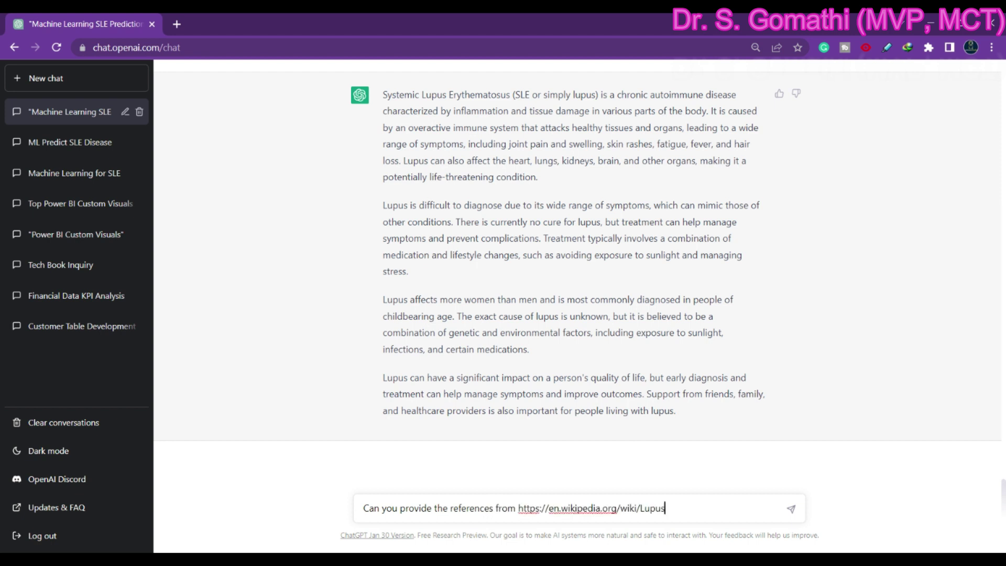
{"action": "type", "text": "in MLA "}
{"action": "type", "text": "sy"}
{"action": "type", "text": "le"}
{"action": "type", "text": "le"}
{"action": "key", "text": "Return"}
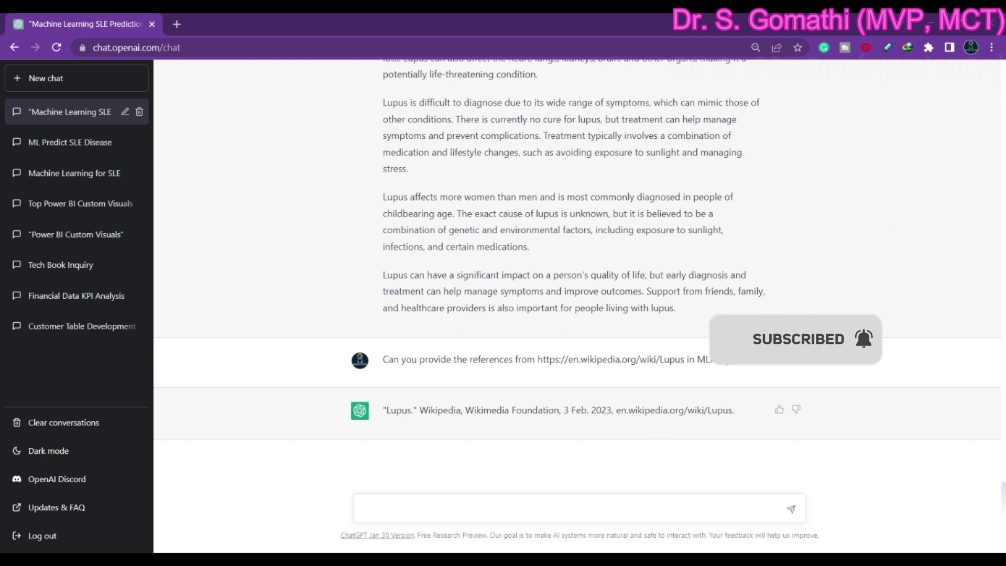
{"action": "type", "text": "can you pr"}
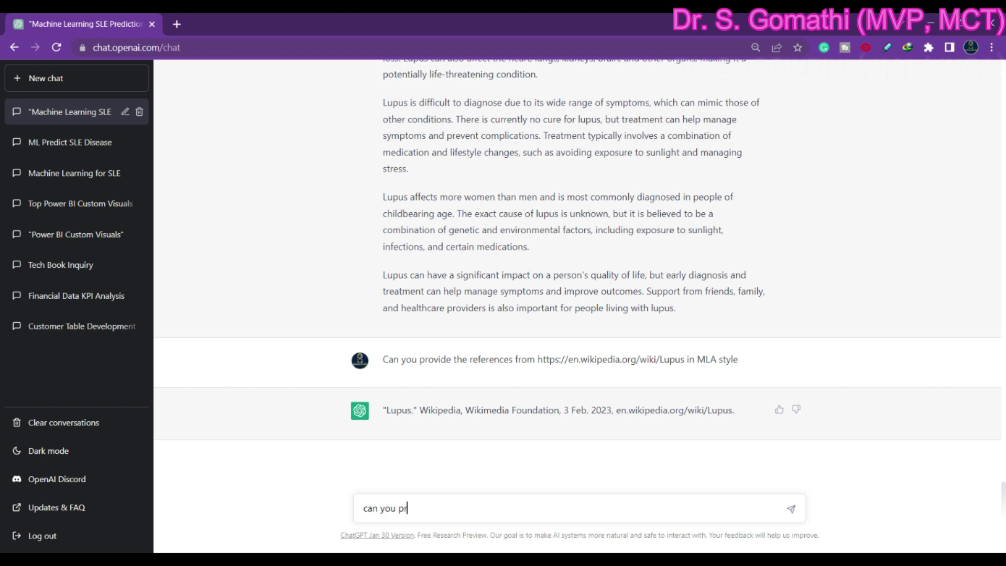
{"action": "type", "text": "oovide the red"}
{"action": "key", "text": "BackSpace"}
{"action": "type", "text": "ferences "}
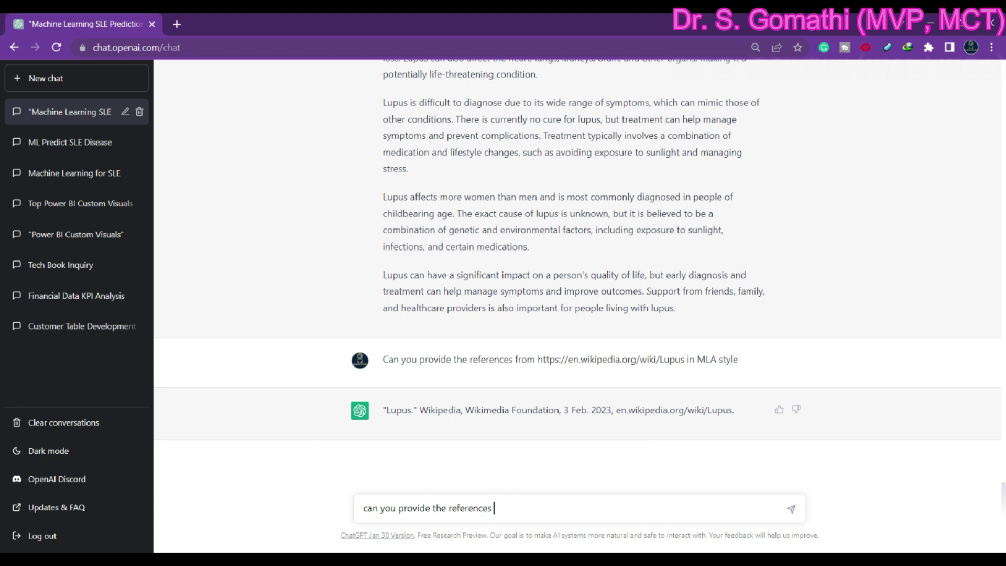
{"action": "type", "text": "from"}
{"action": "type", "text": "https://ieeexplore.ieee.org/abstract/document/6954265"}
{"action": "key", "text": "Return"}
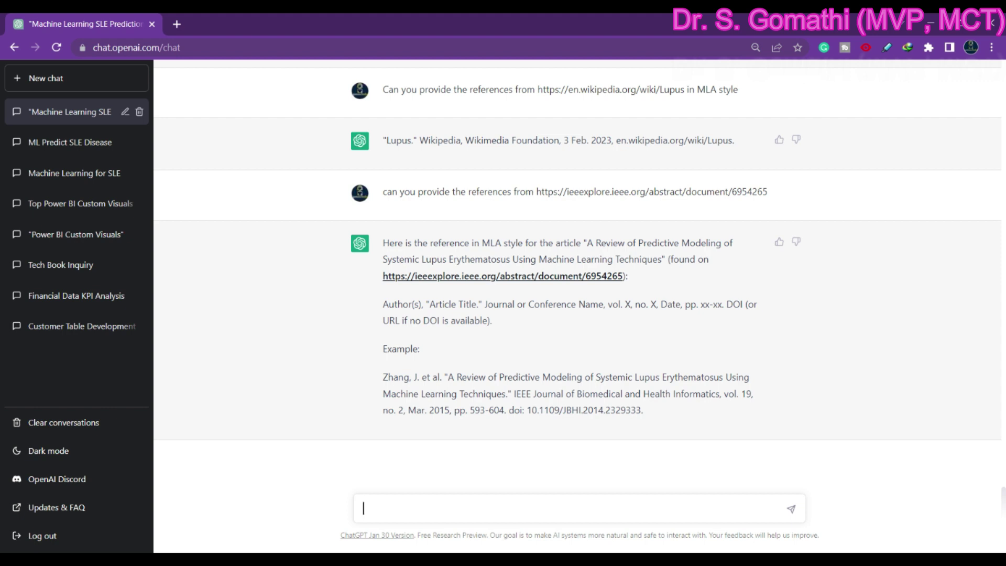
Send "You behave like Python interpreter. You are going to show me the codes to analyse the diabetes data set and show the possible visualizations".
{"action": "type", "text": "You"}
{"action": "type", "text": " have"}
{"action": "type", "text": " behv"}
{"action": "type", "text": "ave like "}
{"action": "type", "text": "Python int"}
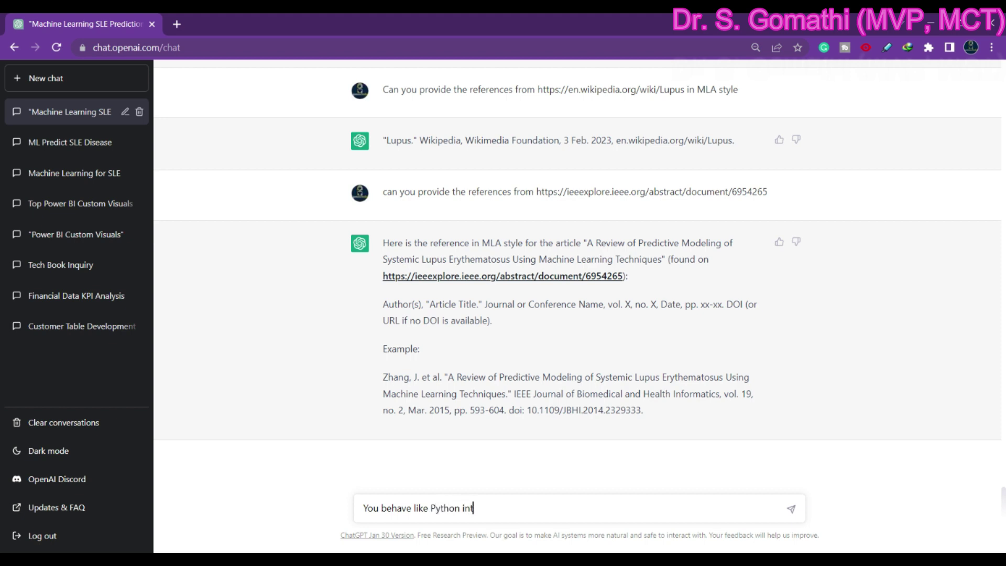
{"action": "type", "text": "erpretot"}
{"action": "double_click", "coordinate": [495, 514]}
{"action": "type", "text": "interpreter. You are going to"}
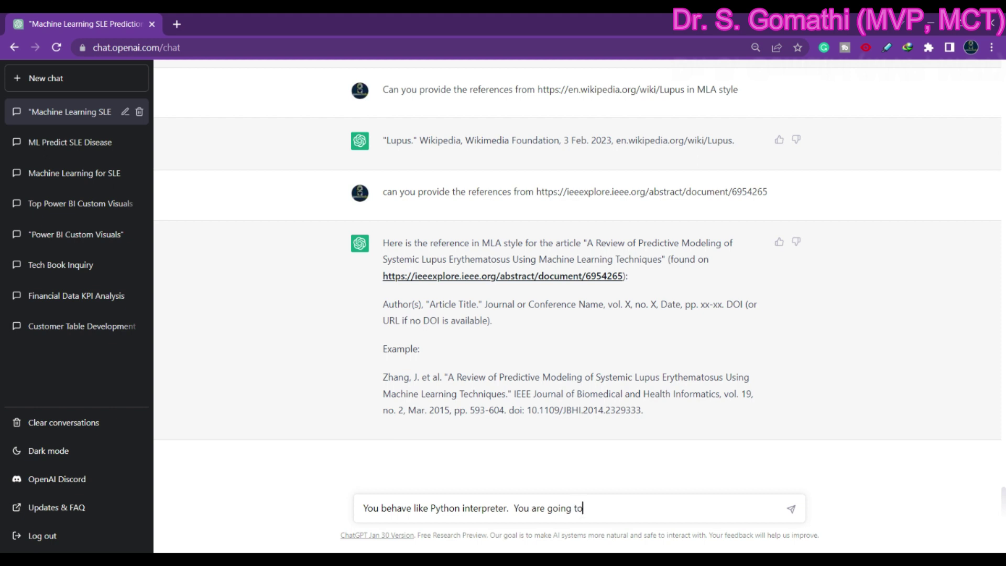
{"action": "type", "text": " show me the codes to analyse th"}
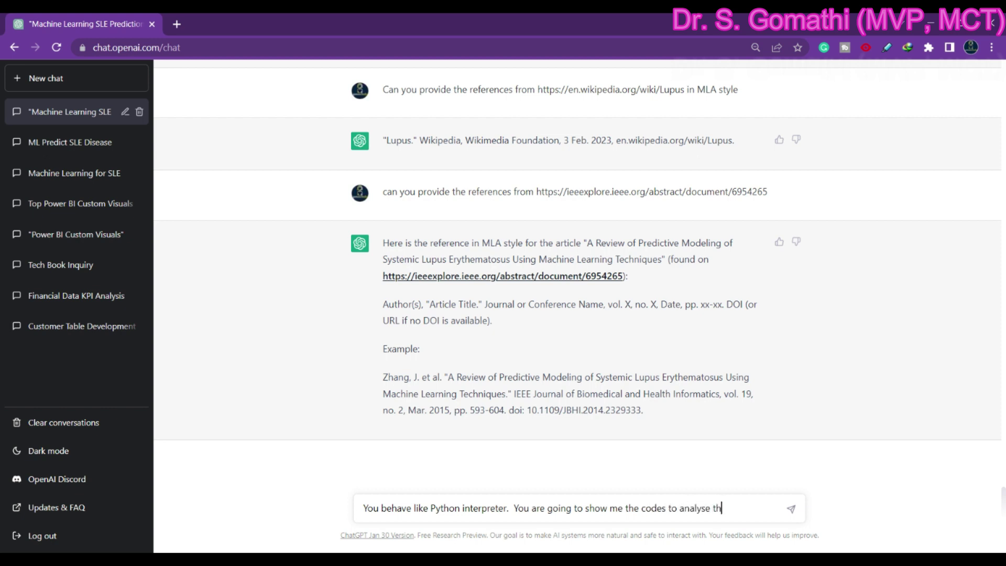
{"action": "type", "text": "e diabetes data set"}
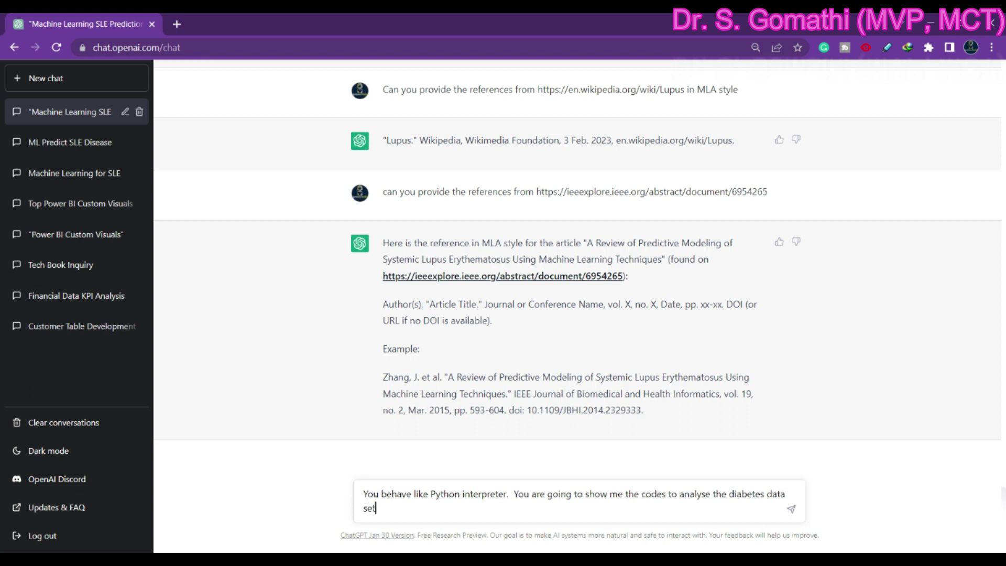
{"action": "type", "text": " and show the possibl"}
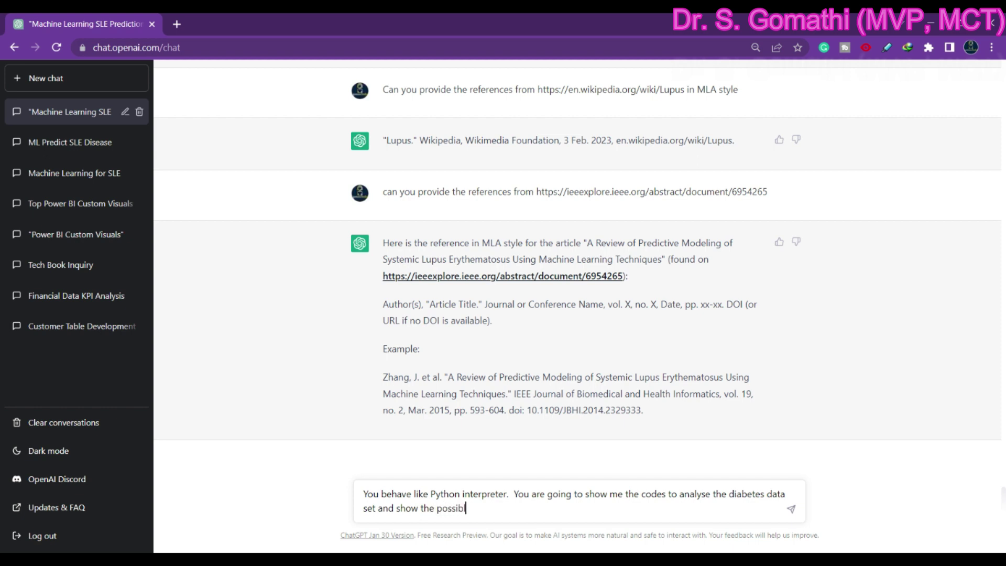
{"action": "type", "text": "e visualizations"}
{"action": "key", "text": "Return"}
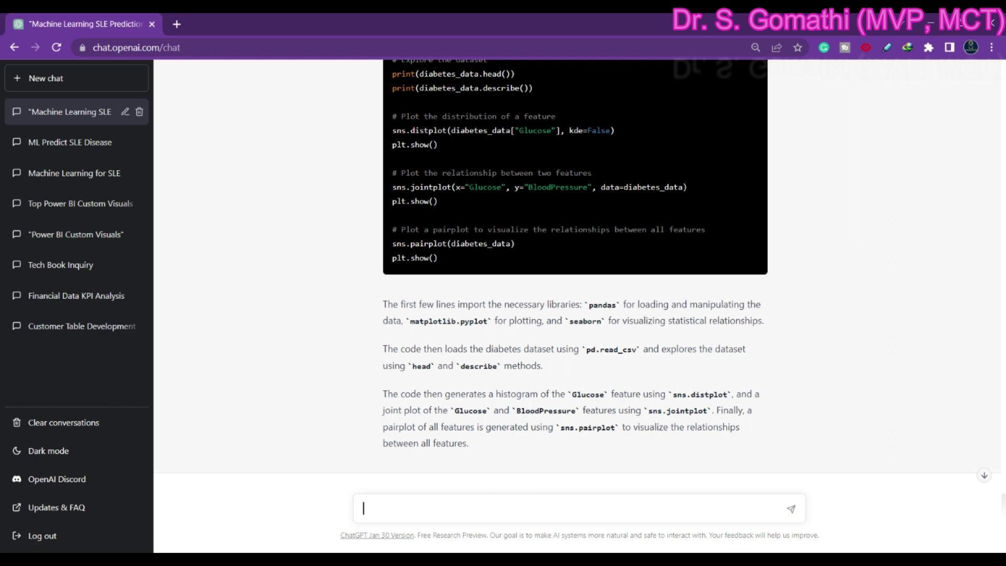
Ask the chat "can you create a prediction code in python" and follow the reply as it is generated.
{"action": "type", "text": "can you"}
{"action": "type", "text": " s"}
{"action": "type", "text": "reate a pred"}
{"action": "type", "text": "iction code"}
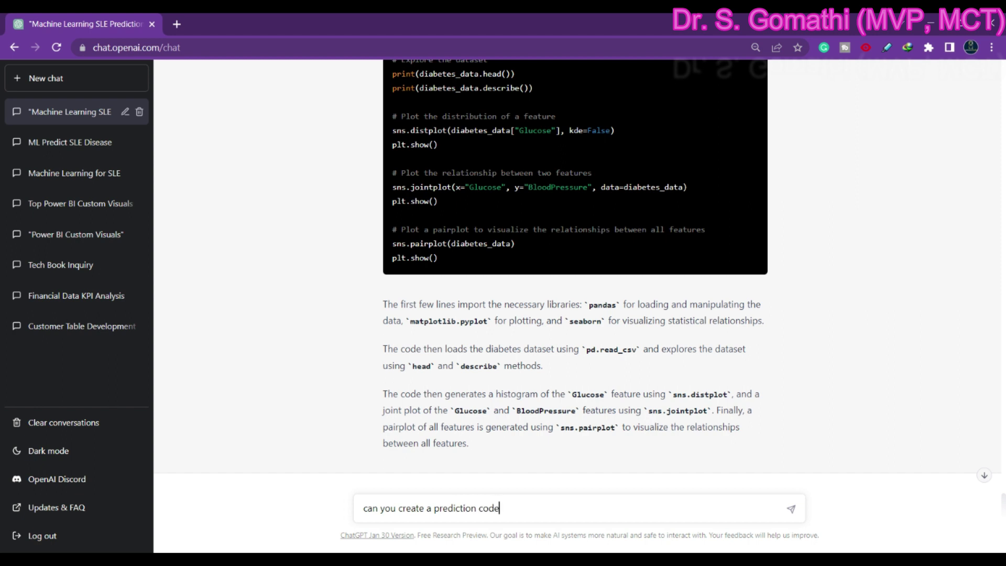
{"action": "type", "text": " in python"}
{"action": "key", "text": "Return"}
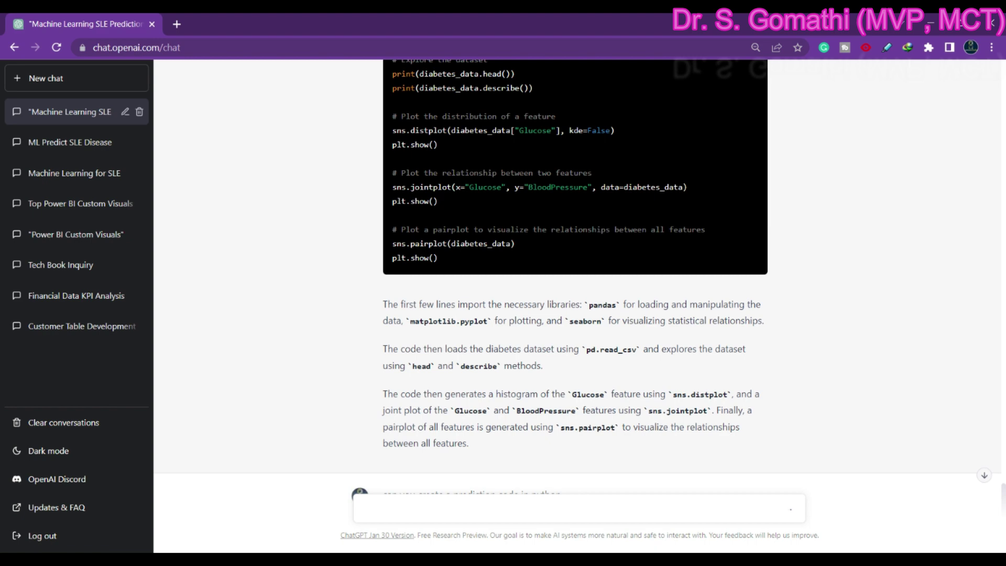
{"action": "left_click", "coordinate": [984, 477]}
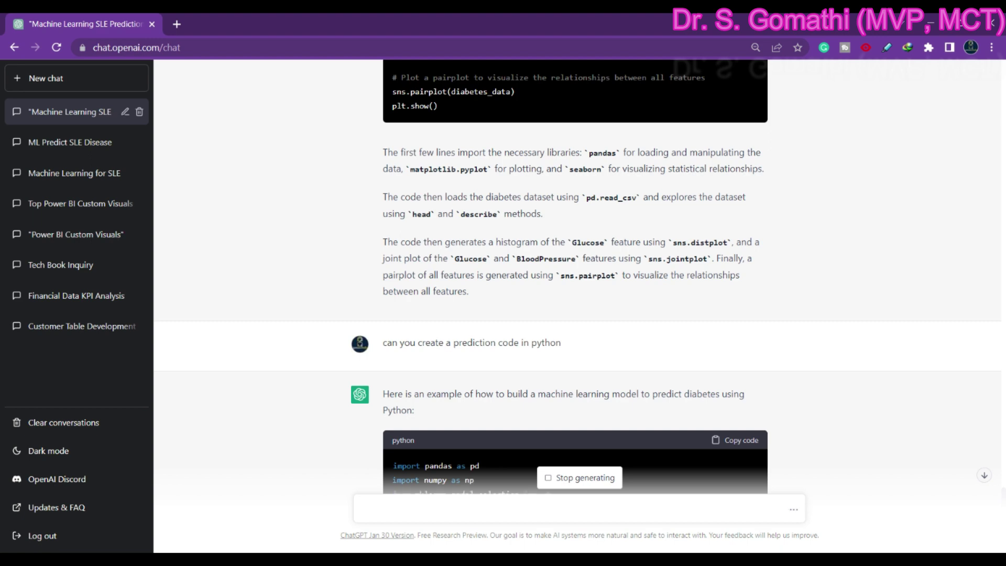
{"action": "left_click", "coordinate": [984, 475]}
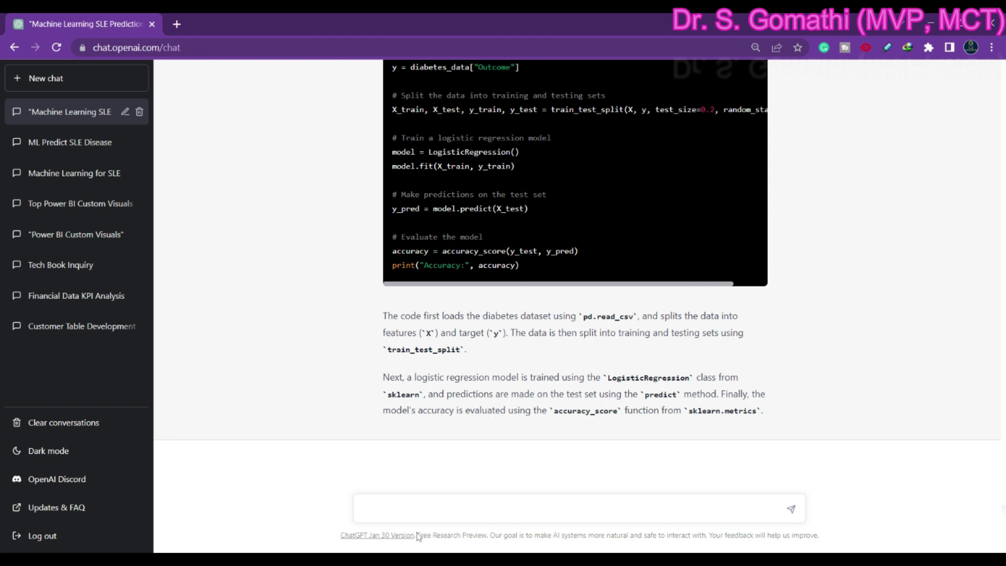
{"action": "type", "text": "I have a dataset with"}
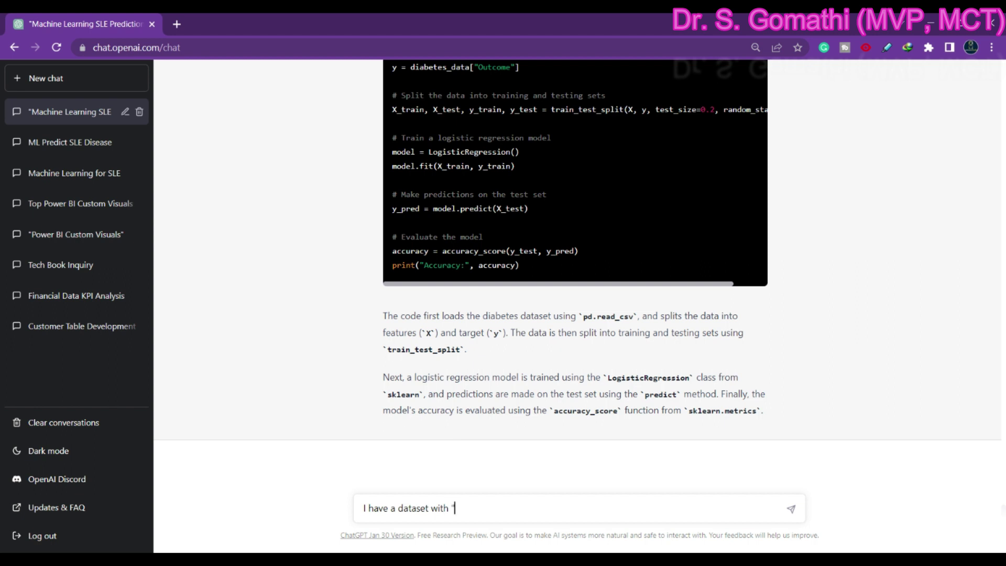
{"action": "type", "text": " columns, I want to preproces"}
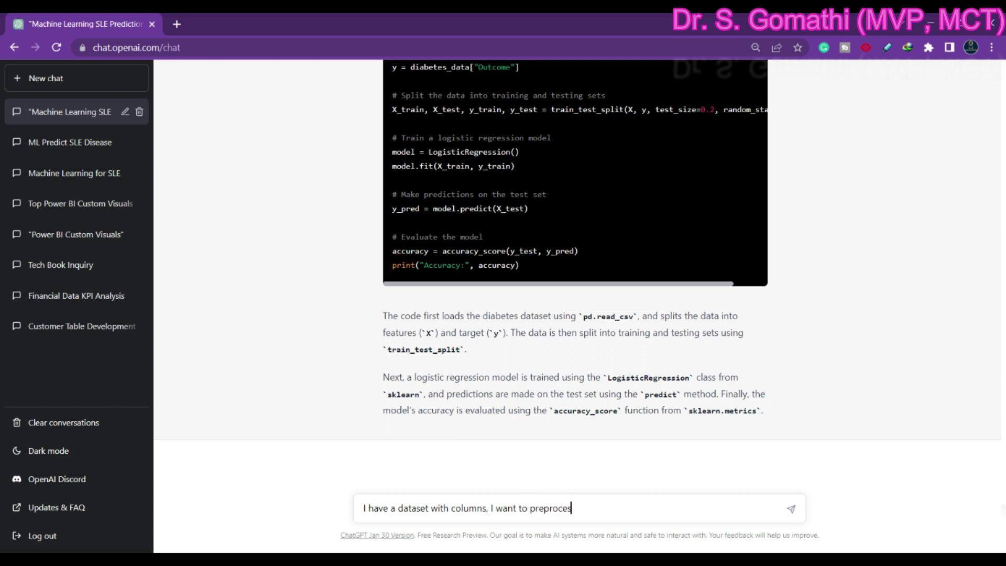
{"action": "type", "text": "s the data u"}
{"action": "key", "text": "BackSpace"}
{"action": "type", "text": "in R."}
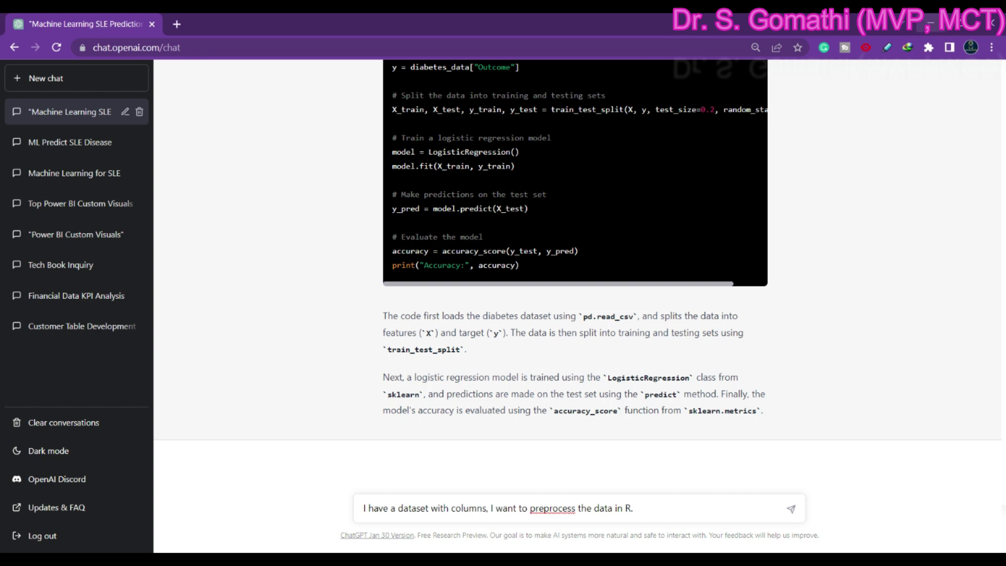
{"action": "left_click_drag", "start_coordinate": [641, 509], "coordinate": [263, 510]}
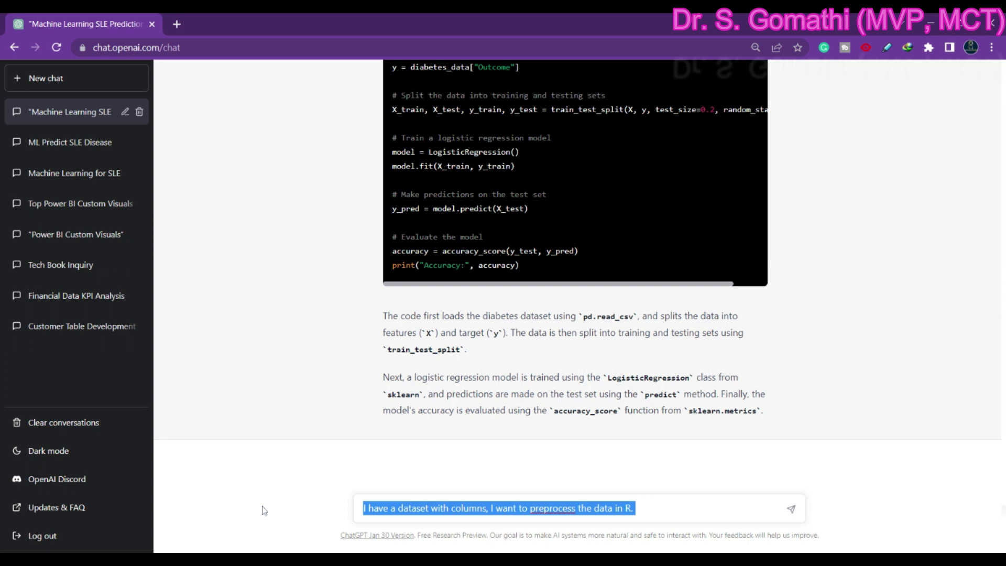
{"action": "key", "text": "BackSpace"}
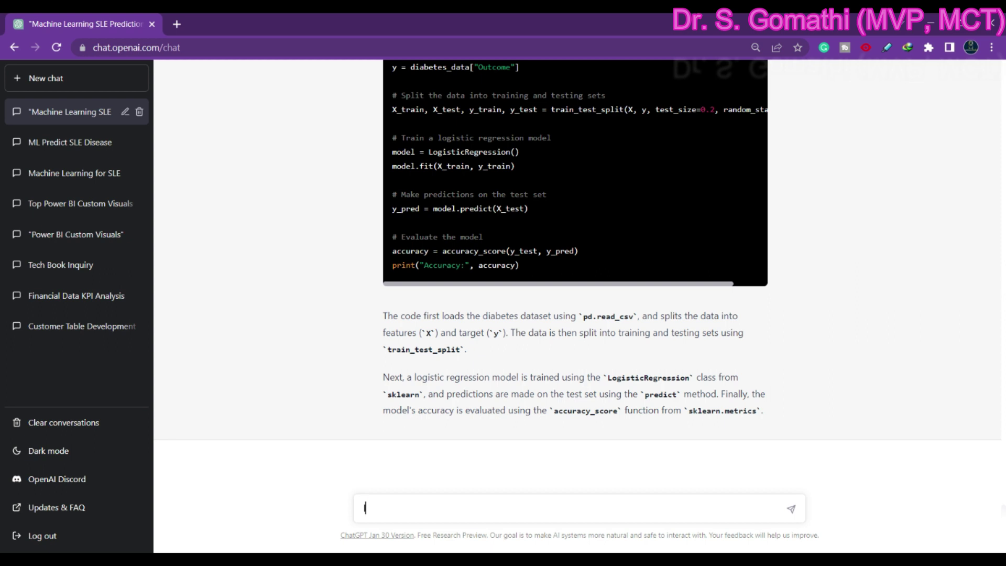
Send the request "Give me the list of scopus indexed journals in Computer science".
{"action": "type", "text": "Give me the list of scopus inde"}
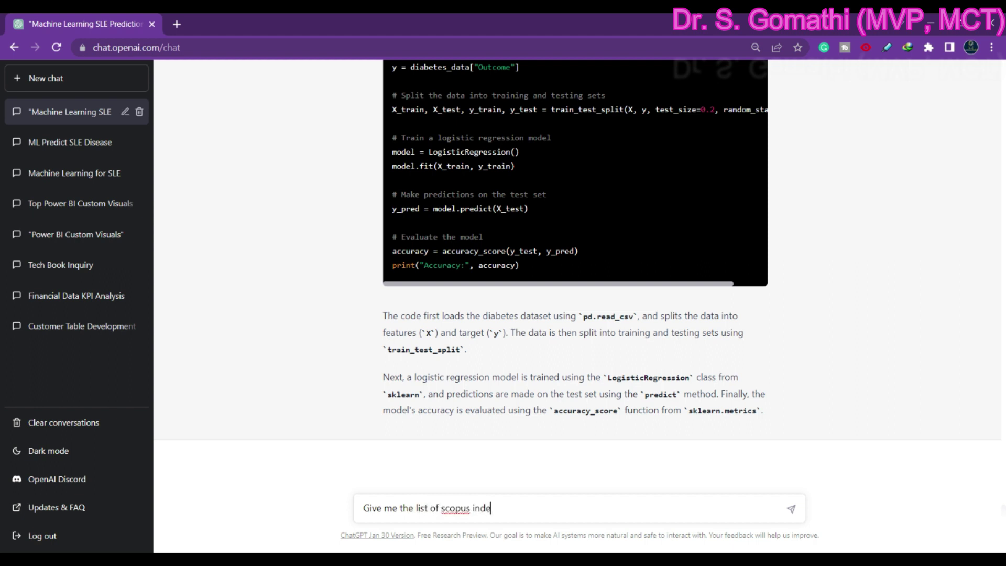
{"action": "type", "text": "xed journals in Comput"}
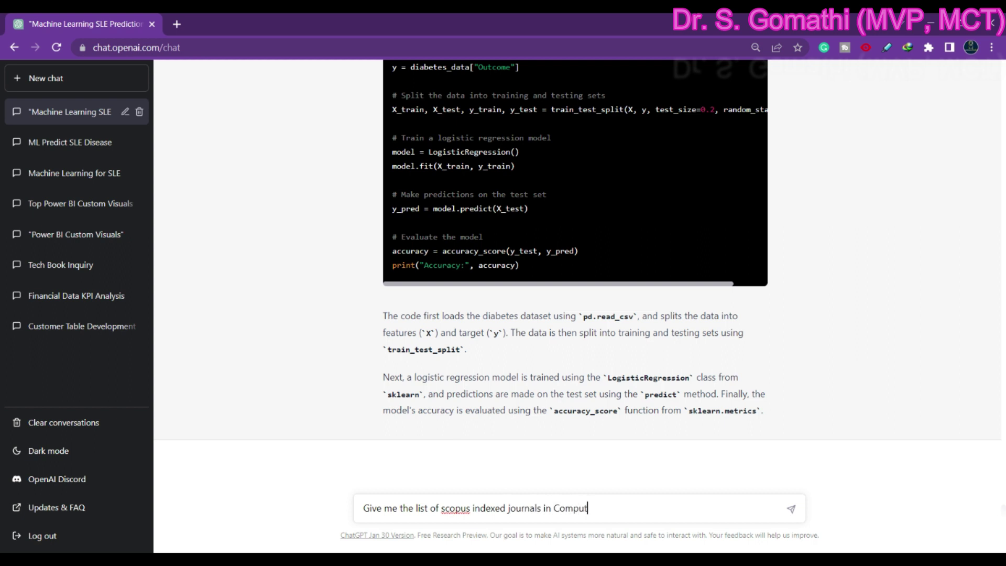
{"action": "type", "text": "er sce"}
{"action": "key", "text": "BackSpace"}
{"action": "type", "text": "ience"}
{"action": "key", "text": "Return"}
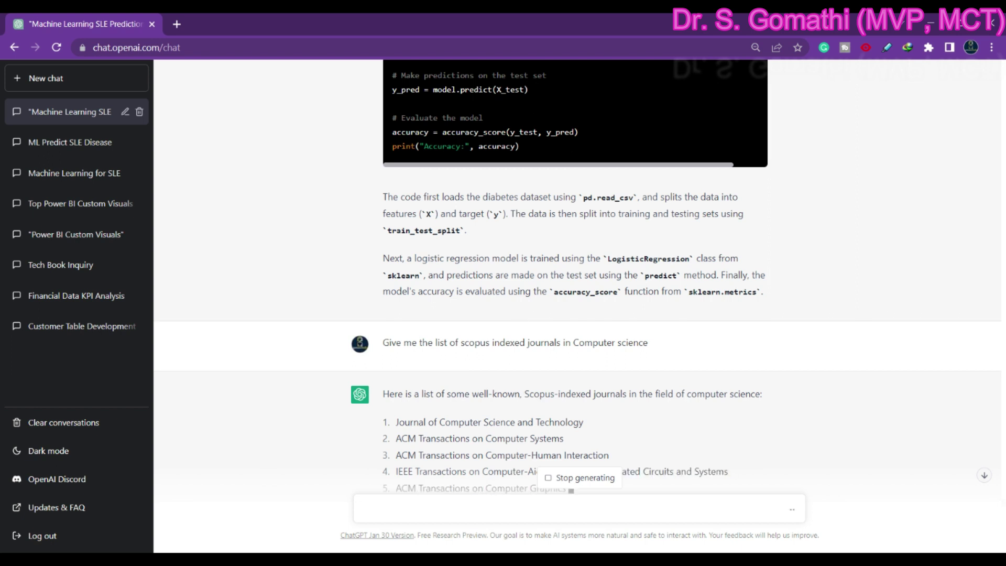
{"action": "left_click", "coordinate": [983, 477]}
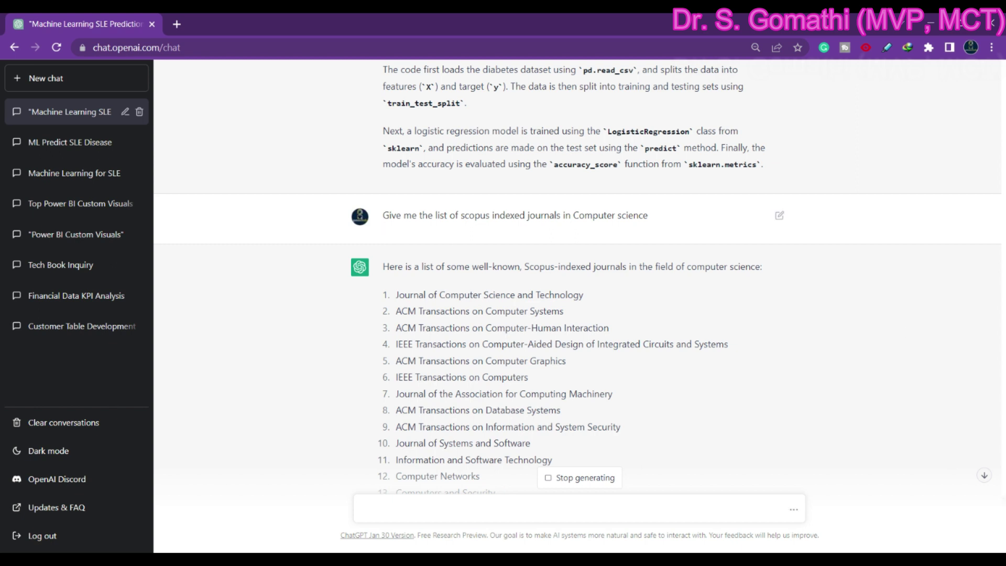
Reuse the sent Scopus request with "free" added, sending "Give me the list of scopus indexed free journals in Computer science".
{"action": "mouse_move", "coordinate": [383, 216]}
{"action": "left_mouse_down"}
{"action": "mouse_move", "coordinate": [685, 234]}
{"action": "mouse_move", "coordinate": [384, 218]}
{"action": "left_mouse_up"}
{"action": "key", "text": "ctrl+c"}
{"action": "left_click", "coordinate": [678, 229]}
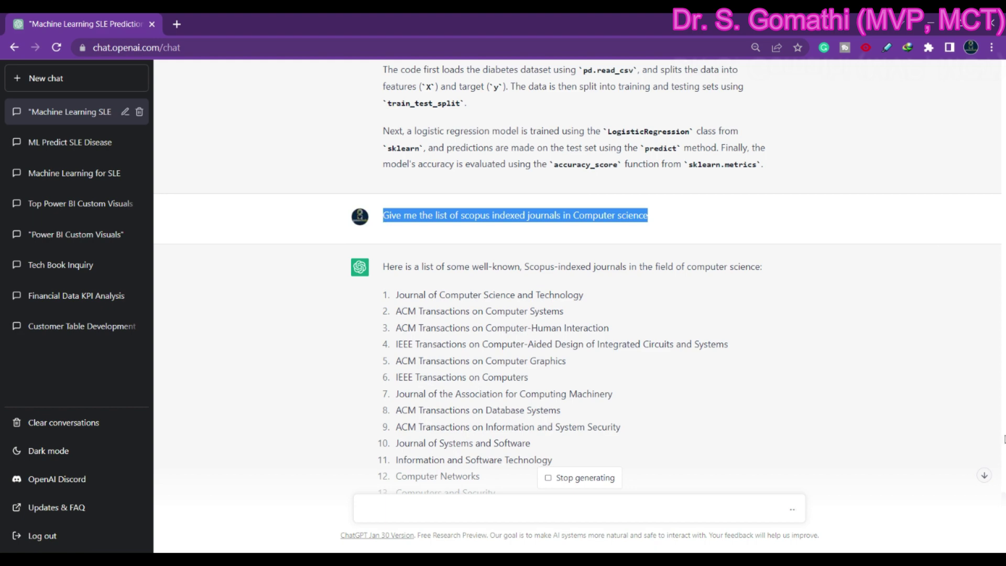
{"action": "left_click", "coordinate": [984, 475]}
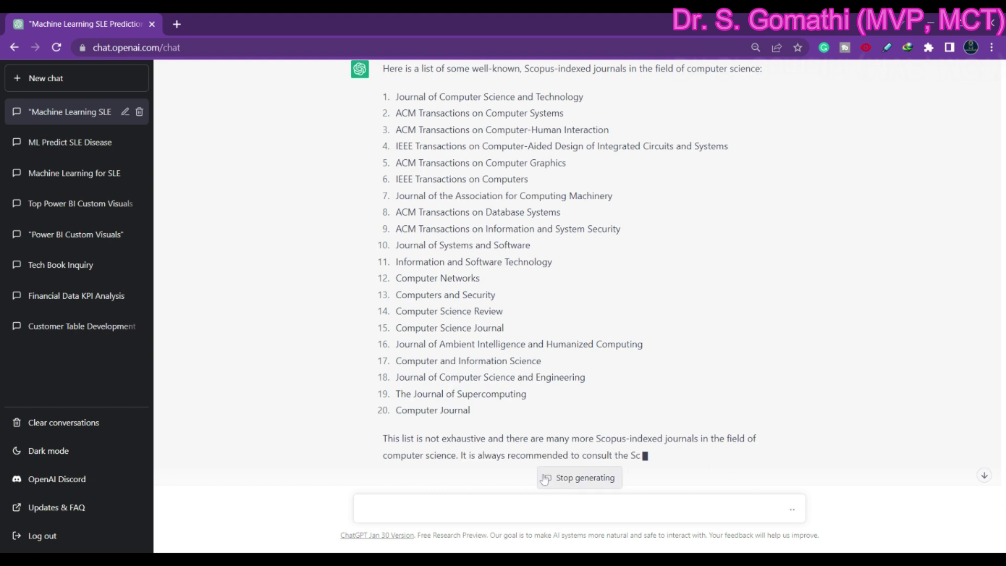
{"action": "left_click_drag", "start_coordinate": [574, 478], "coordinate": [712, 453]}
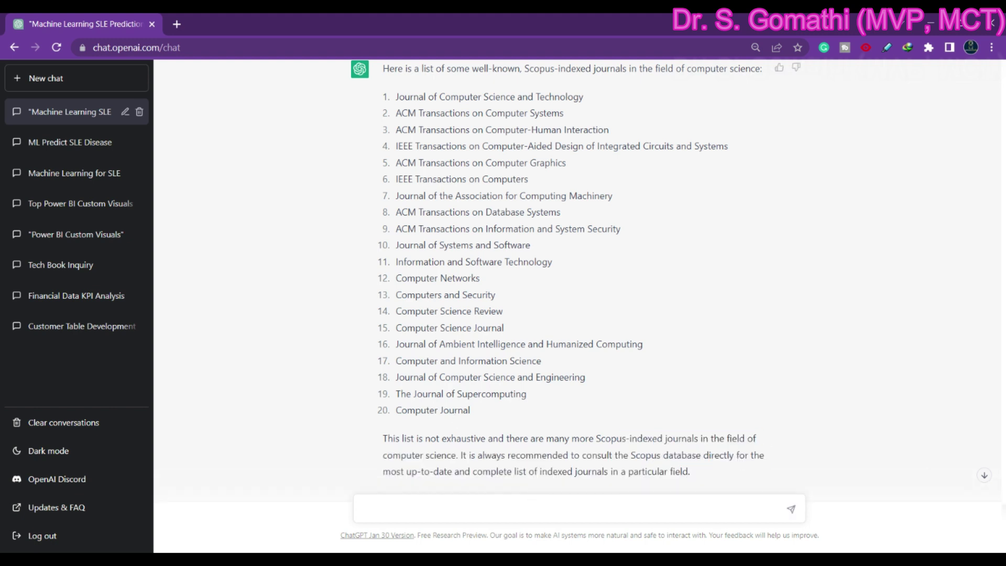
{"action": "key", "text": "ctrl+v"}
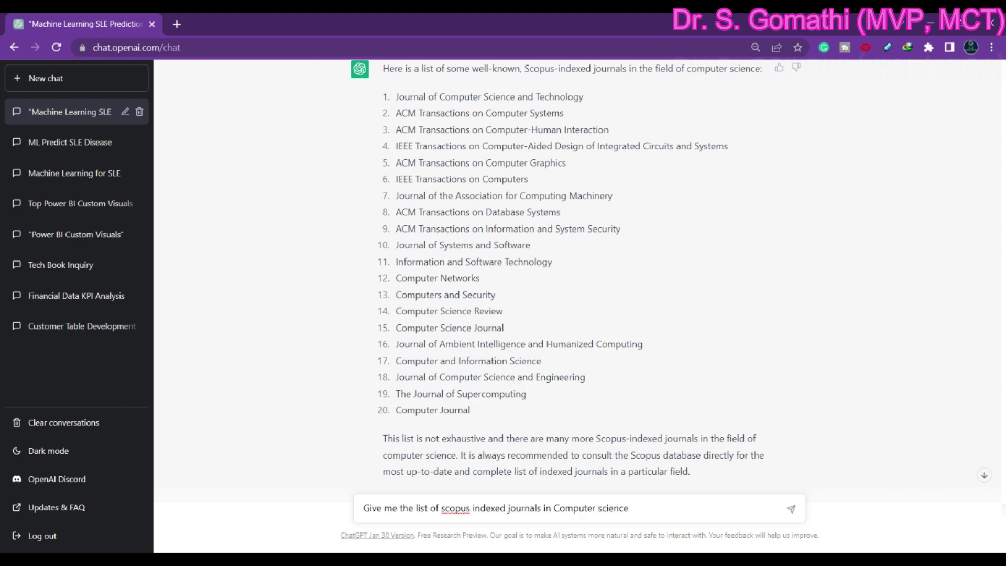
{"action": "type", "text": "free"}
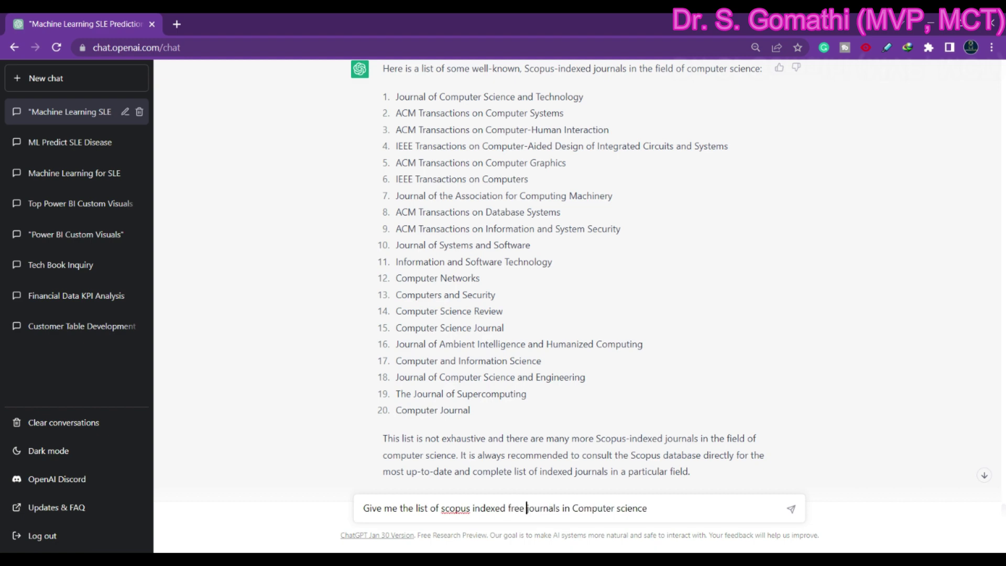
{"action": "key", "text": "Return"}
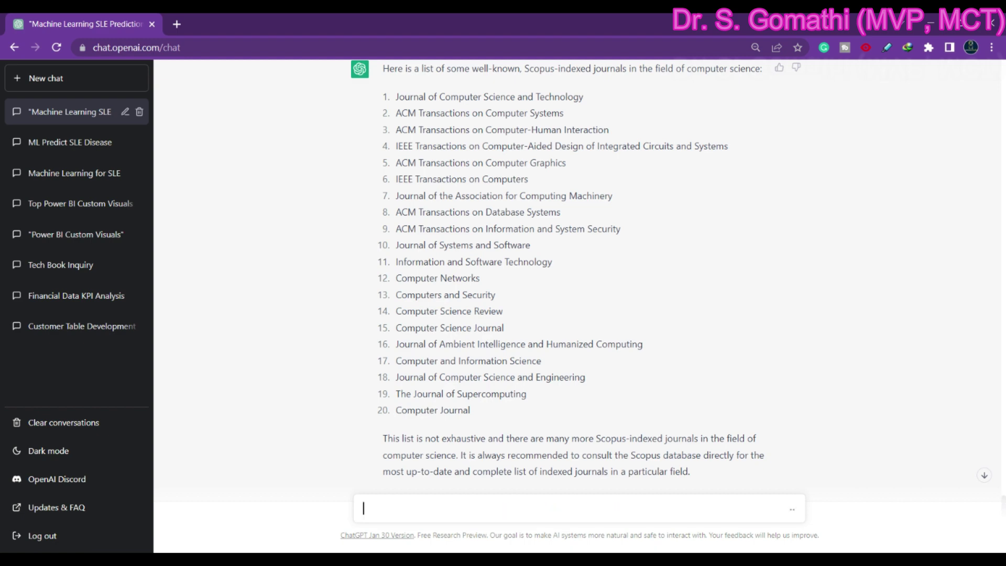
{"action": "left_click", "coordinate": [983, 476]}
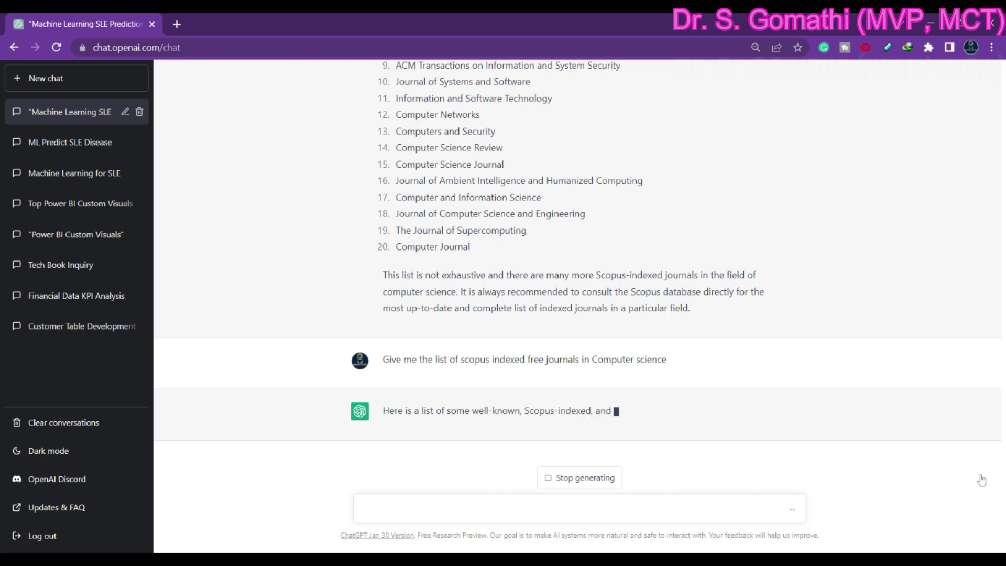